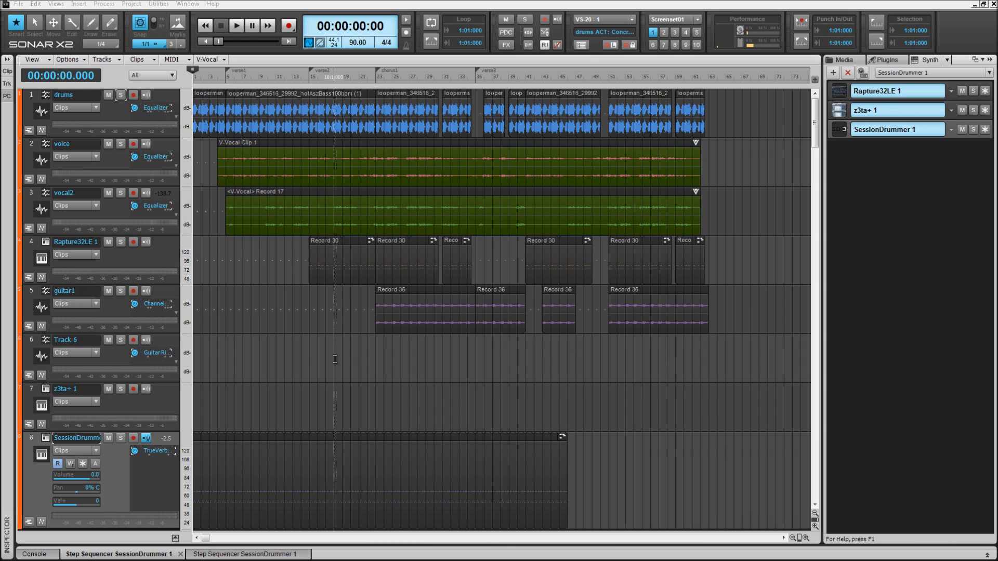
Step: Open the z3ta+ 1 synth's window, move it aside for viewing, and close it
click(840, 111)
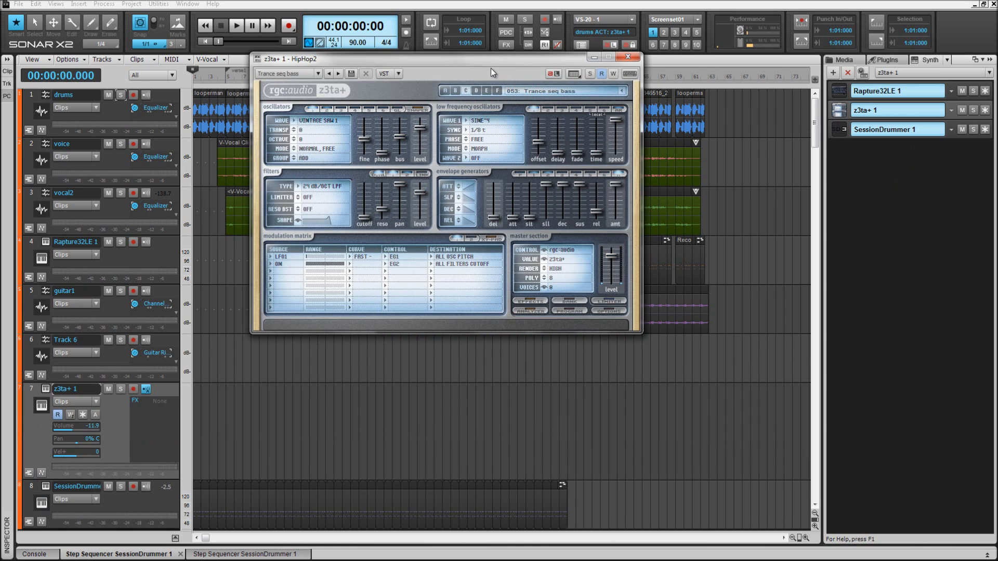
drag(505, 58, 442, 85)
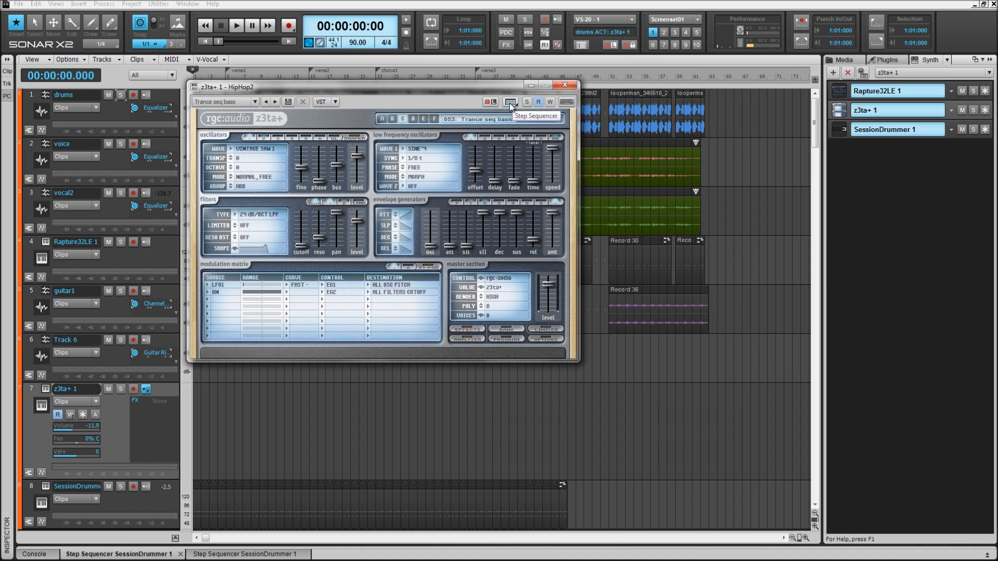
click(565, 85)
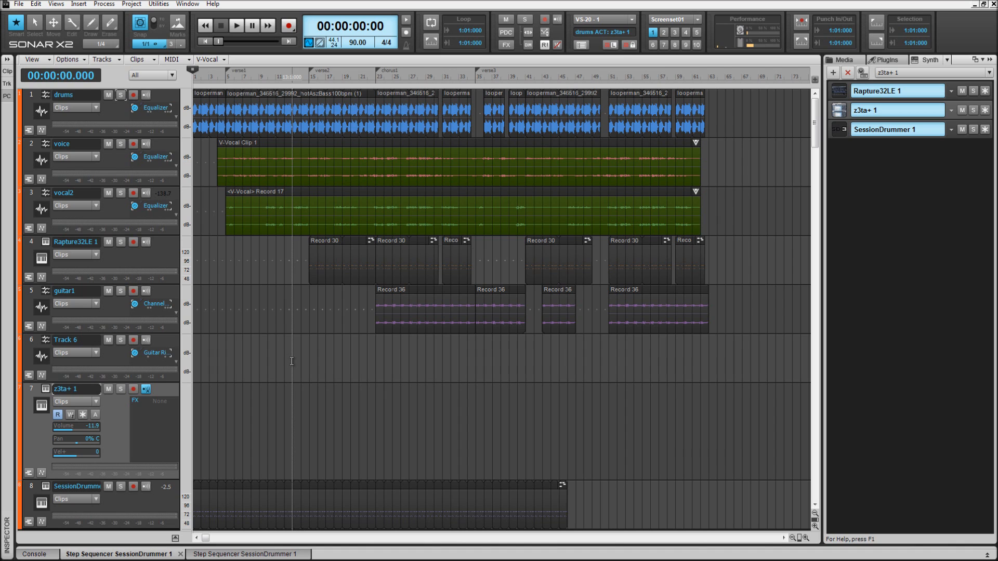
Step: Open the first SessionDrummer 1 step sequencer pattern and delete all the empty rows above RdCym2 (note 59)
click(84, 556)
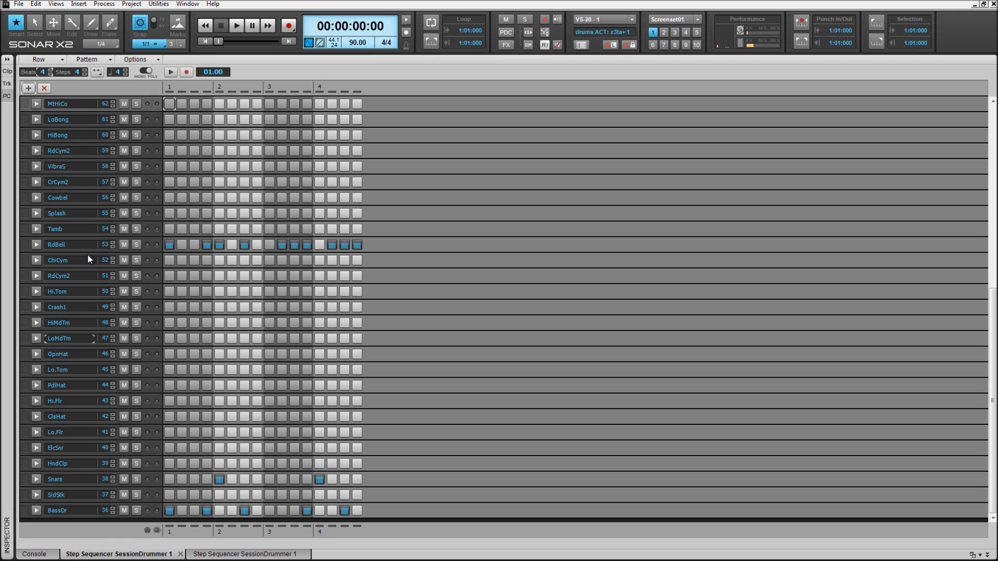
scroll(88, 258, up, 7)
scroll(87, 254, up, 2)
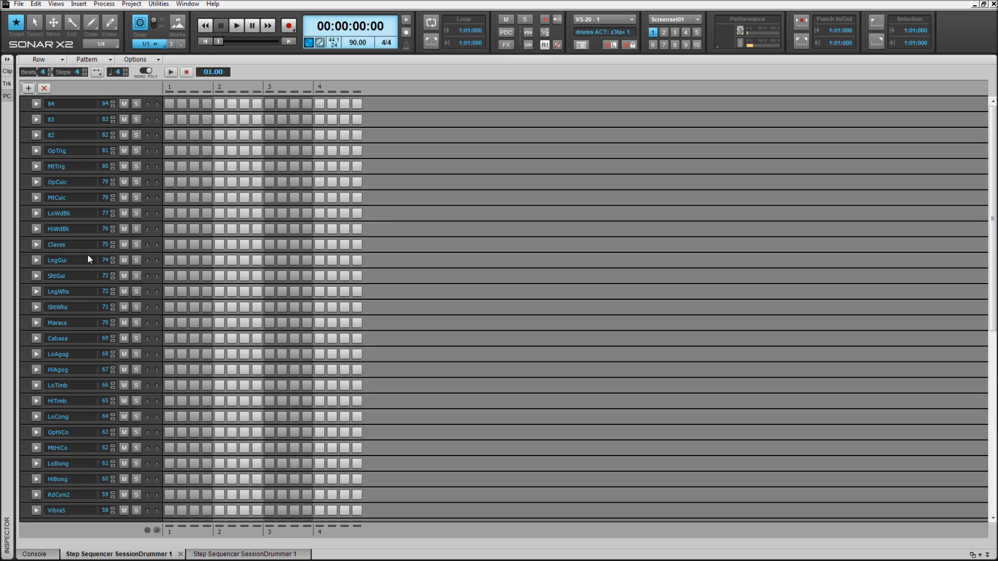
double_click(44, 88)
triple_click(44, 88)
triple_click(44, 89)
triple_click(44, 88)
double_click(45, 88)
triple_click(44, 88)
triple_click(44, 89)
triple_click(44, 88)
triple_click(44, 88)
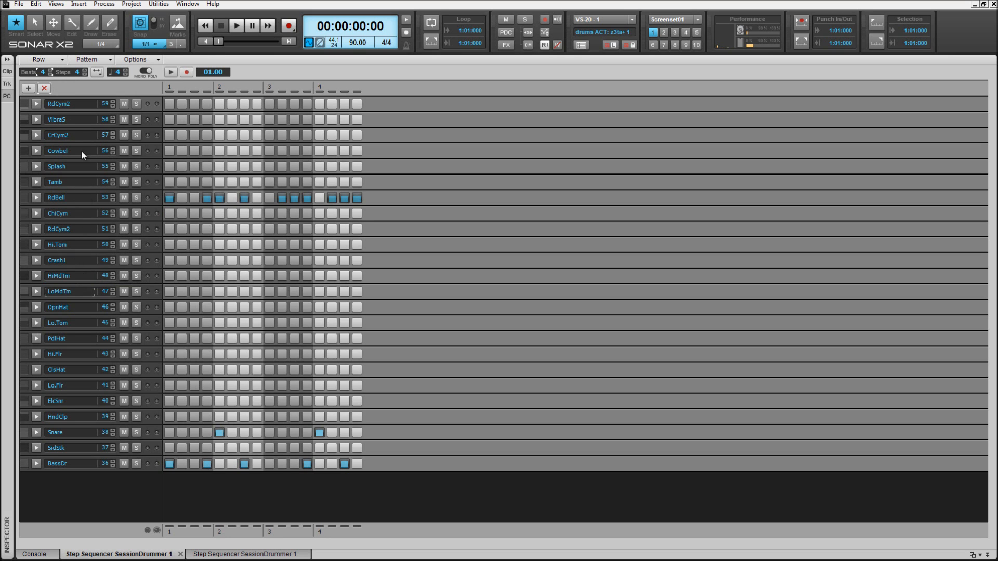
Step: Go through the rows from Hi.Flr down to HndClp, add a row at HndClp, and delete the added row
click(70, 354)
click(68, 369)
click(67, 385)
click(66, 401)
click(66, 416)
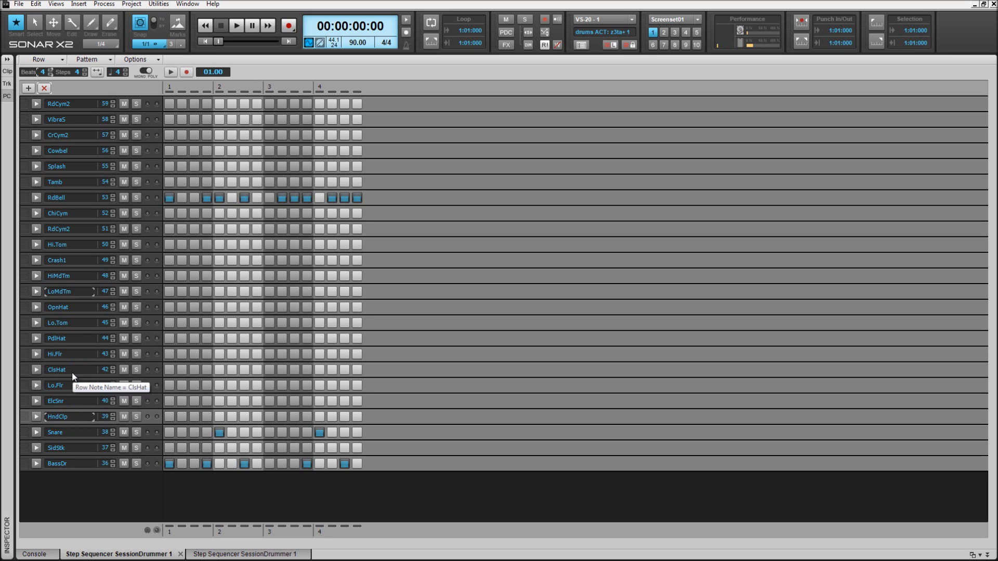
click(29, 89)
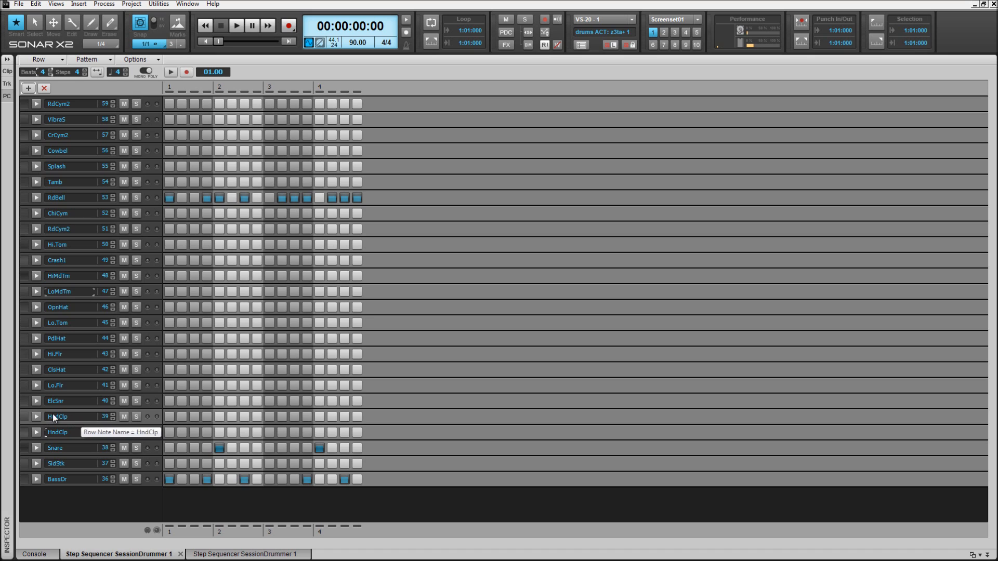
click(45, 88)
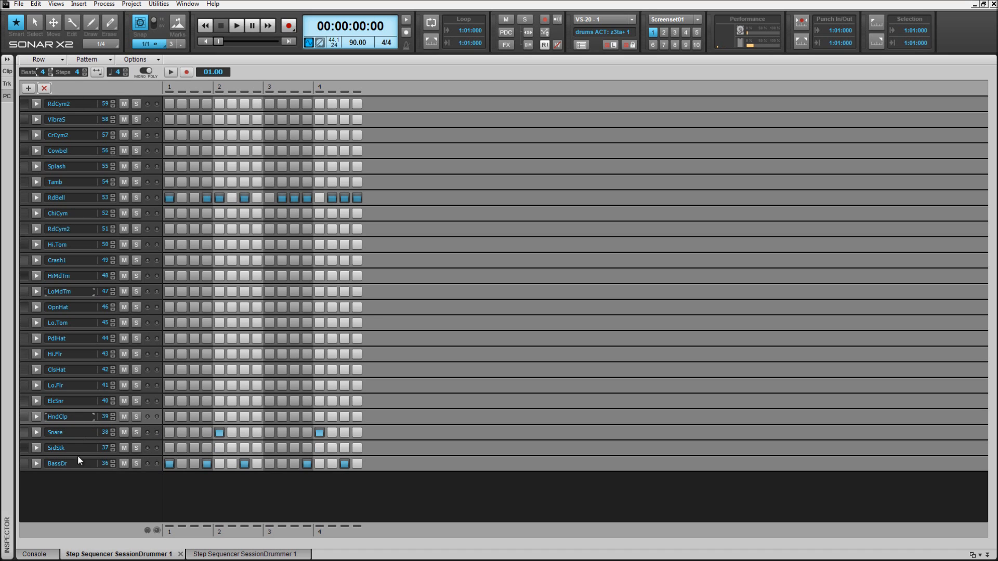
Step: Add two rows, HiBong (60) and LoBong (61), above the topmost RdCym2 row
click(76, 104)
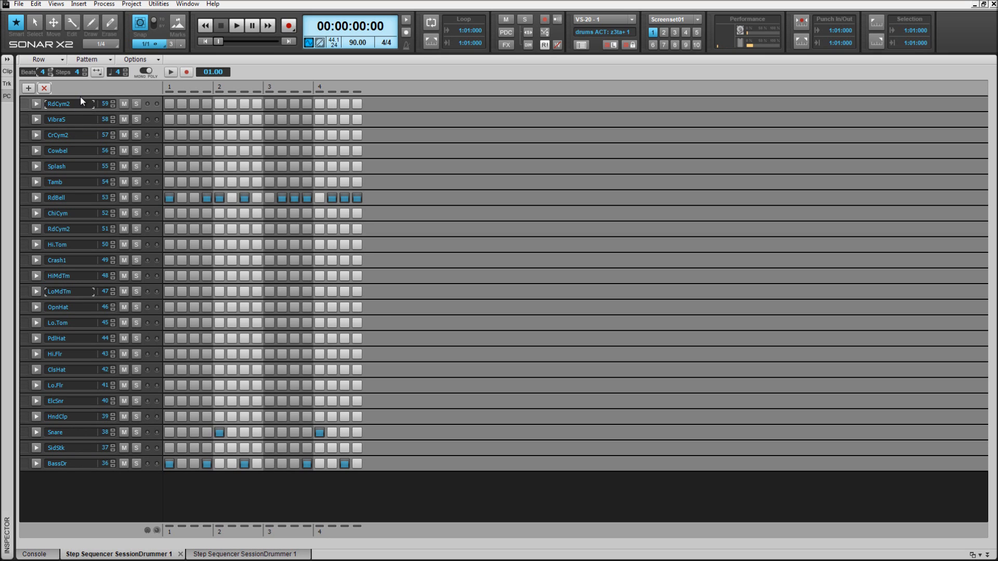
click(28, 88)
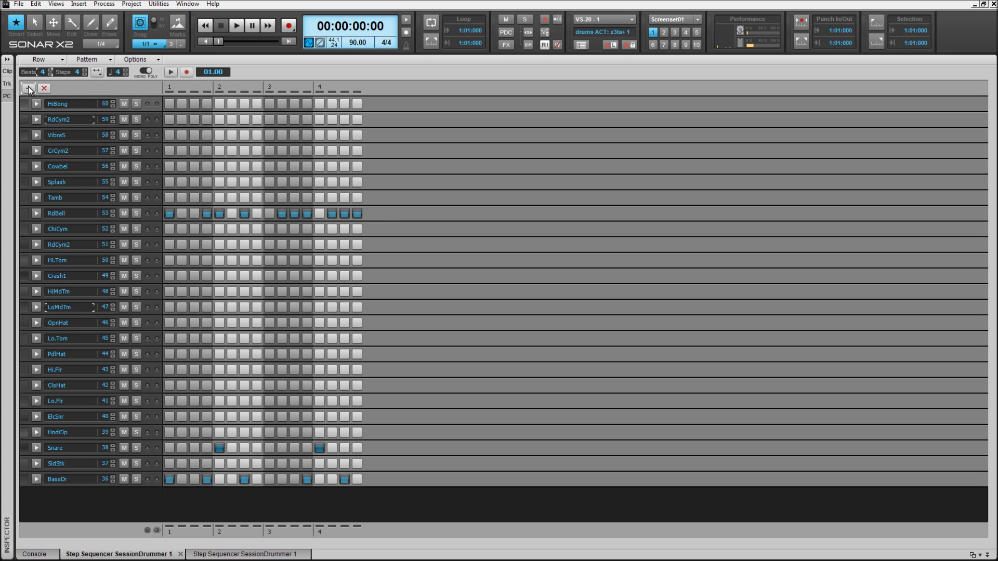
click(28, 88)
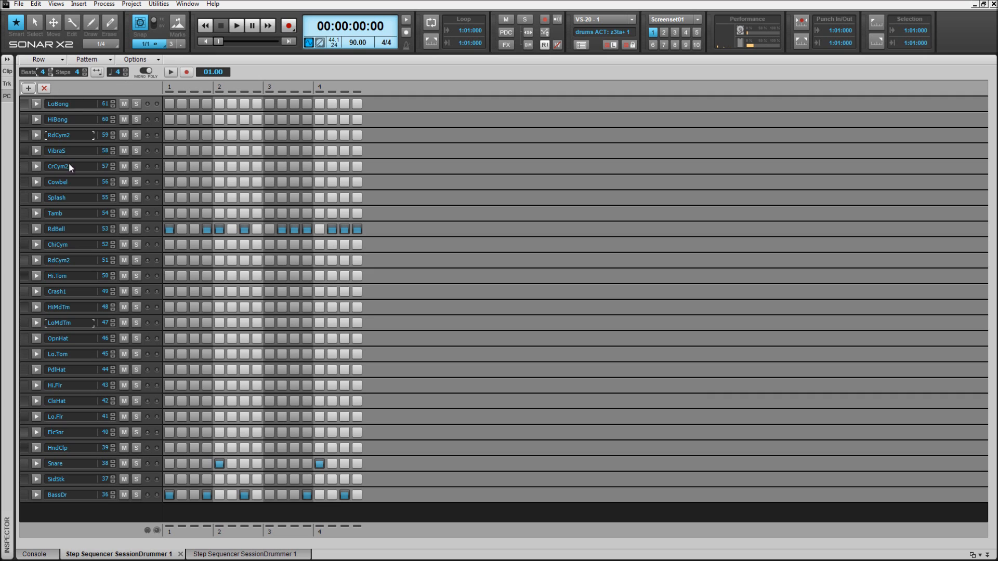
Step: Delete the three topmost rows, LoBong, HiBong and RdCym2 (59)
click(44, 88)
click(44, 88)
click(44, 88)
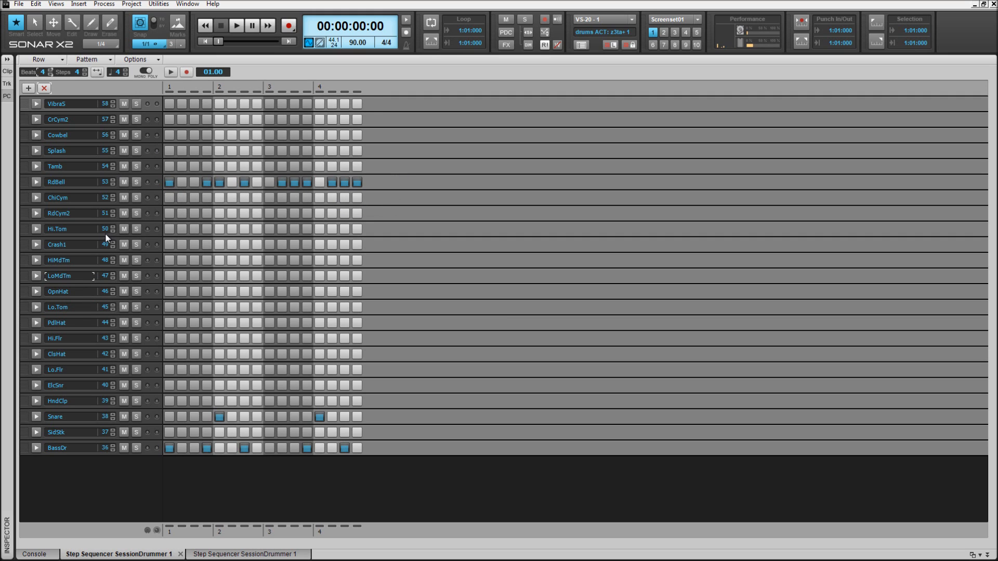
Step: Turn on the four steps of beat 1 in the Hi.Tom row
click(170, 228)
click(182, 228)
click(195, 229)
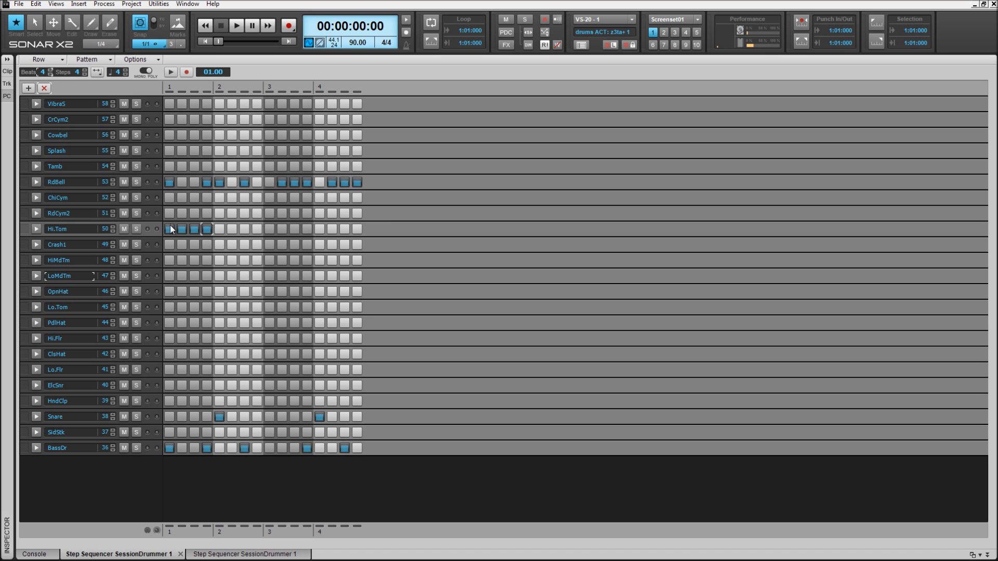
Step: Reduce the pattern to a RdBell row with all sixteen steps on, clearing Hi.Tom, Snare and BassDr, and play it back
drag(169, 448, 332, 453)
drag(182, 183, 273, 185)
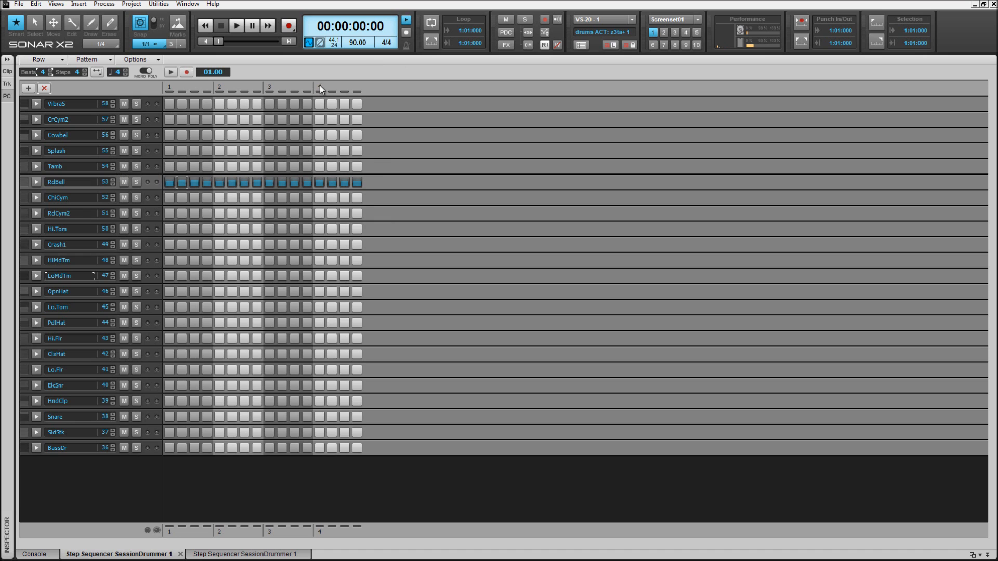
click(171, 73)
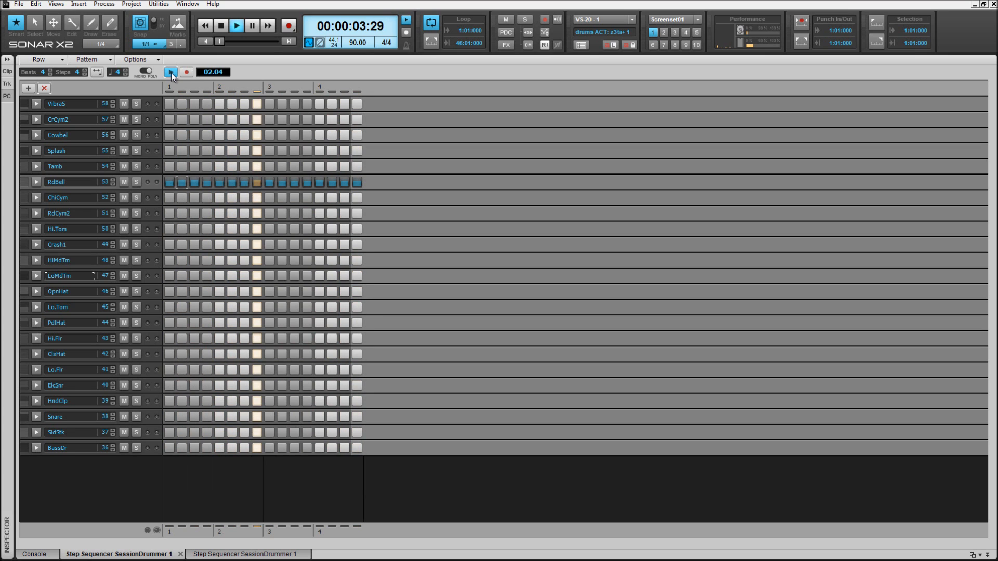
click(170, 72)
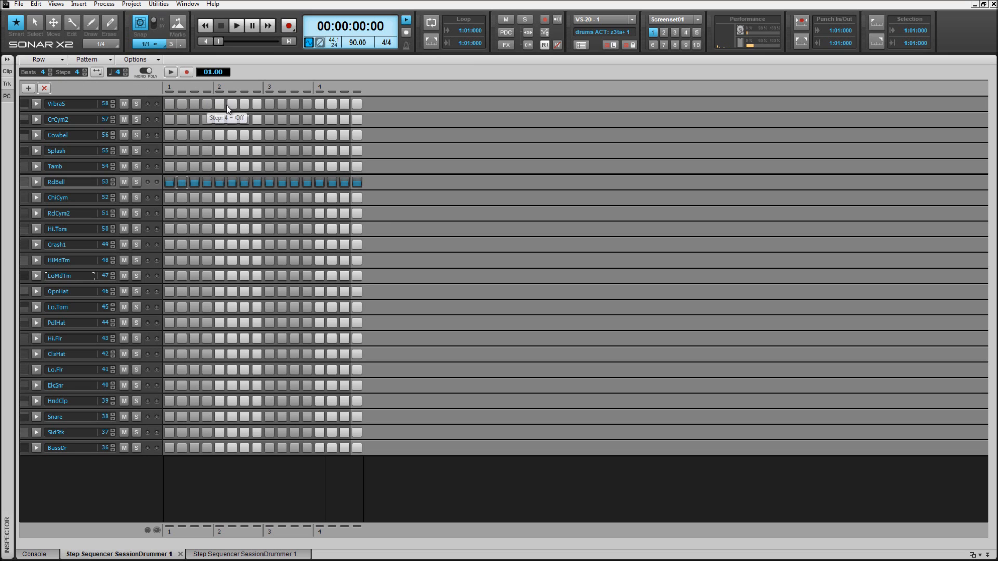
Step: Set the steps per beat to 5, fill the added RdBell steps, and play the pattern back
click(85, 70)
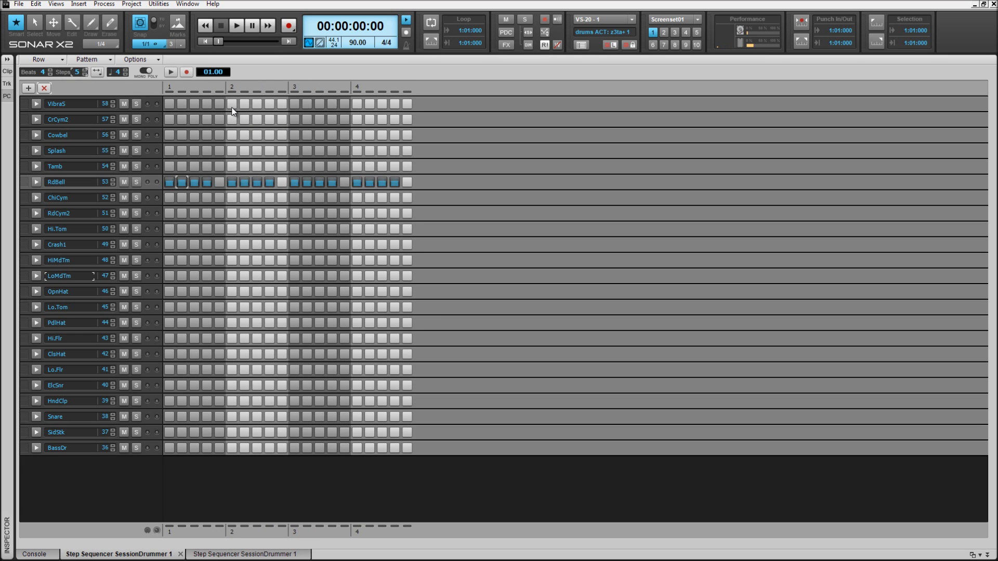
mouse_move(270, 182)
mouse_down()
mouse_move(216, 183)
mouse_move(407, 182)
mouse_up()
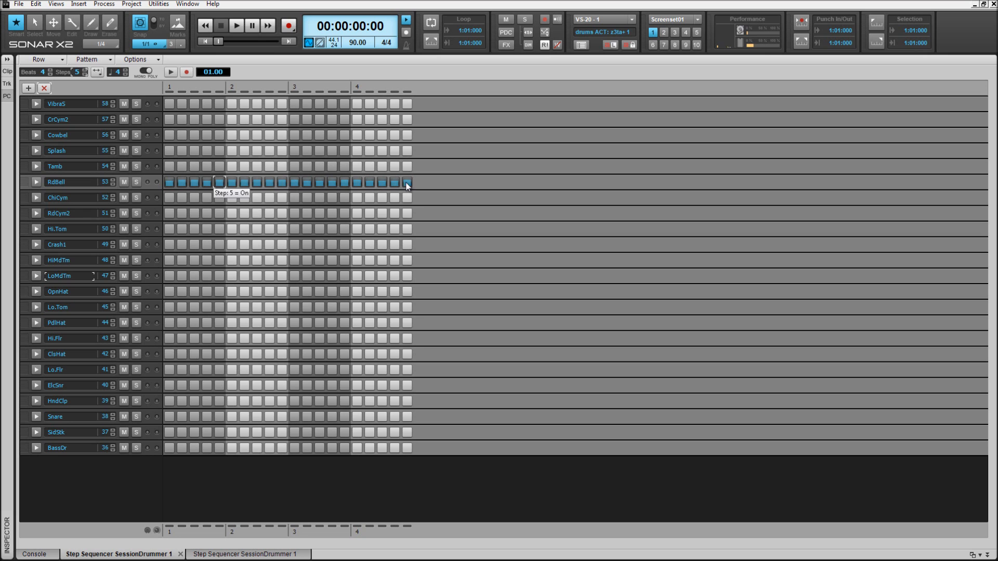
click(170, 72)
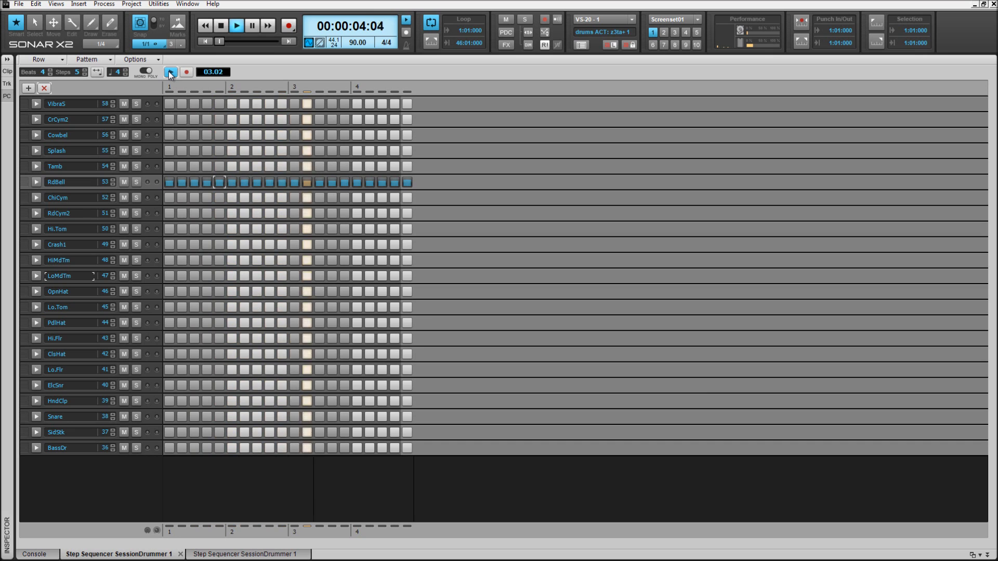
click(170, 72)
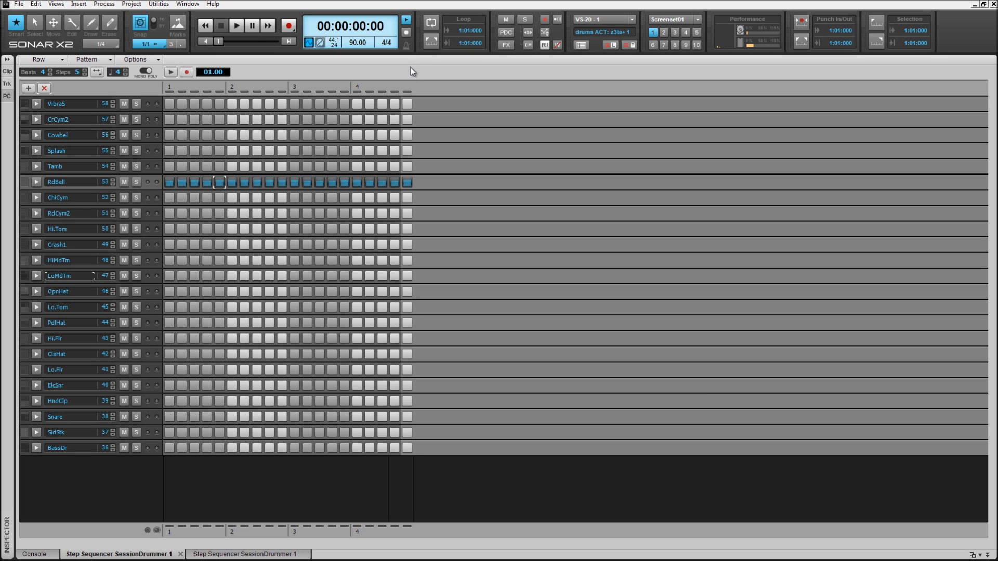
Step: Clear the fifth RdBell steps by briefly reducing the steps per beat, and raise the value to 16
click(85, 74)
click(85, 69)
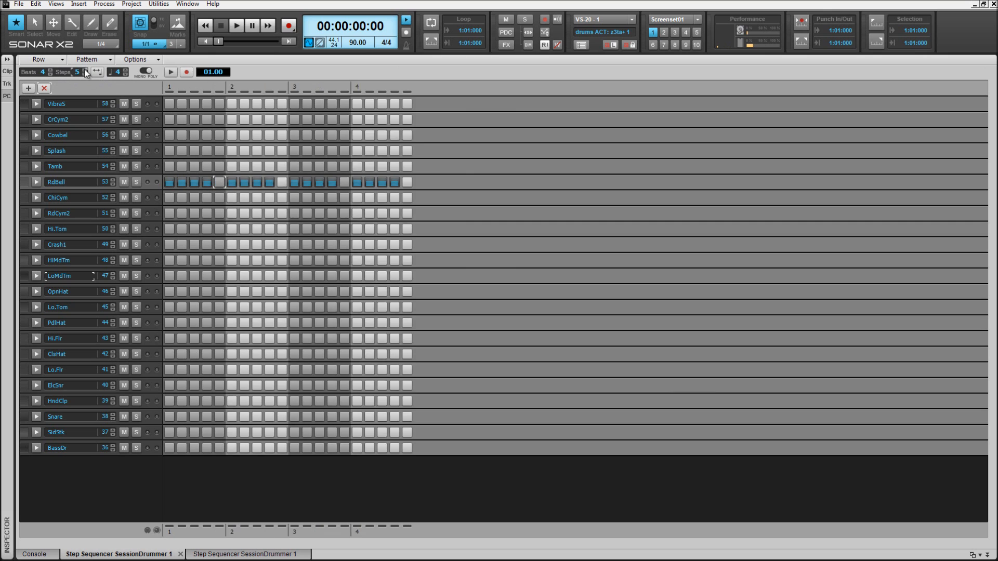
click(86, 70)
click(85, 70)
click(85, 70)
click(86, 70)
click(85, 69)
click(85, 69)
click(85, 70)
click(85, 70)
click(85, 70)
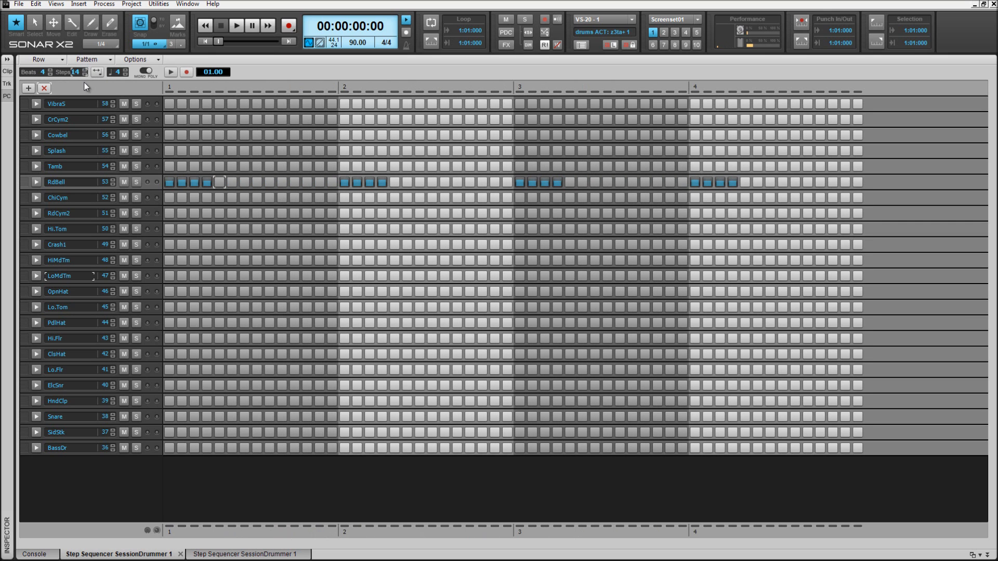
click(85, 70)
click(85, 70)
Step: Lower the pattern's steps per beat to 4
click(85, 74)
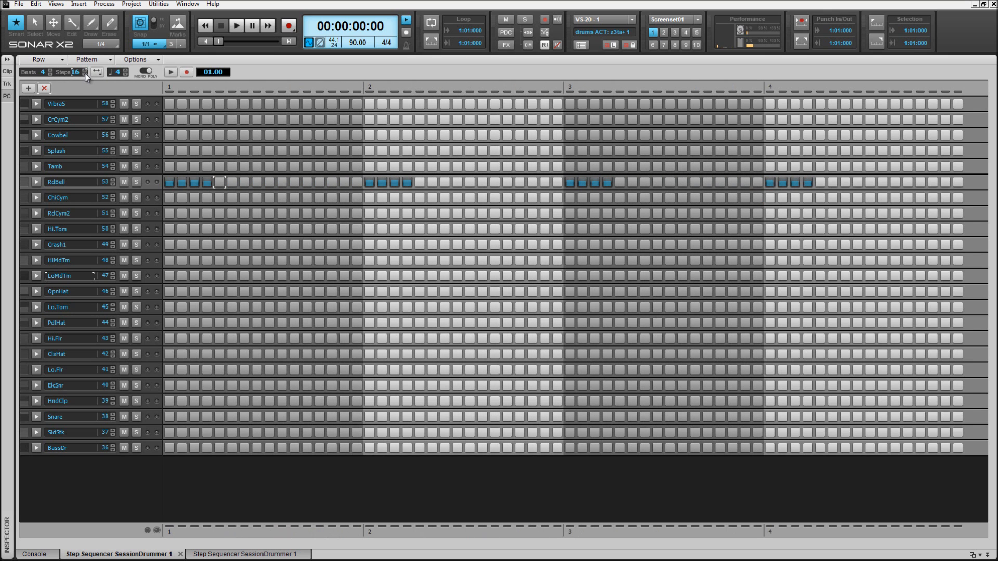
click(85, 74)
click(85, 74)
click(85, 74)
click(85, 74)
click(85, 74)
click(85, 73)
click(85, 74)
click(86, 74)
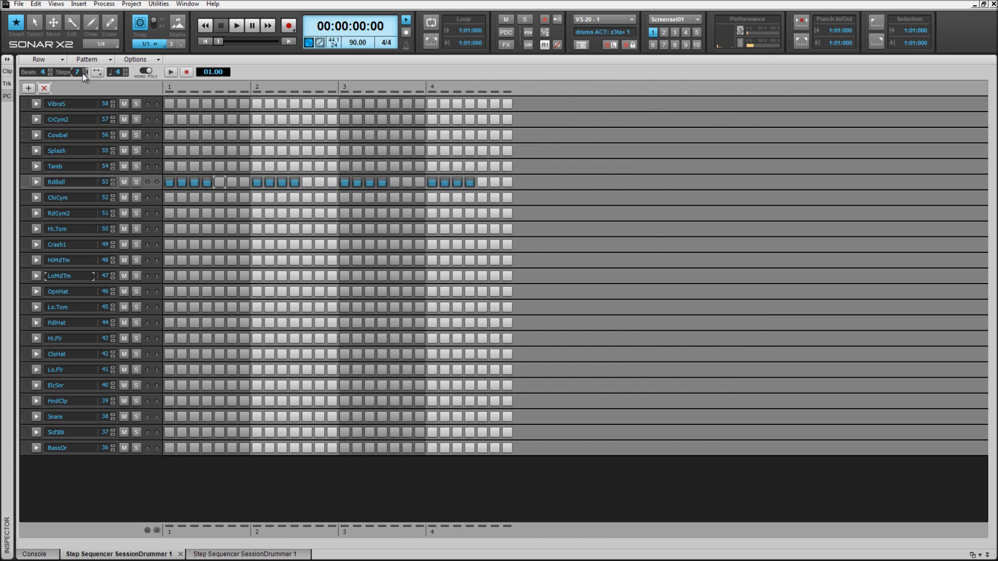
click(85, 74)
click(86, 74)
click(85, 74)
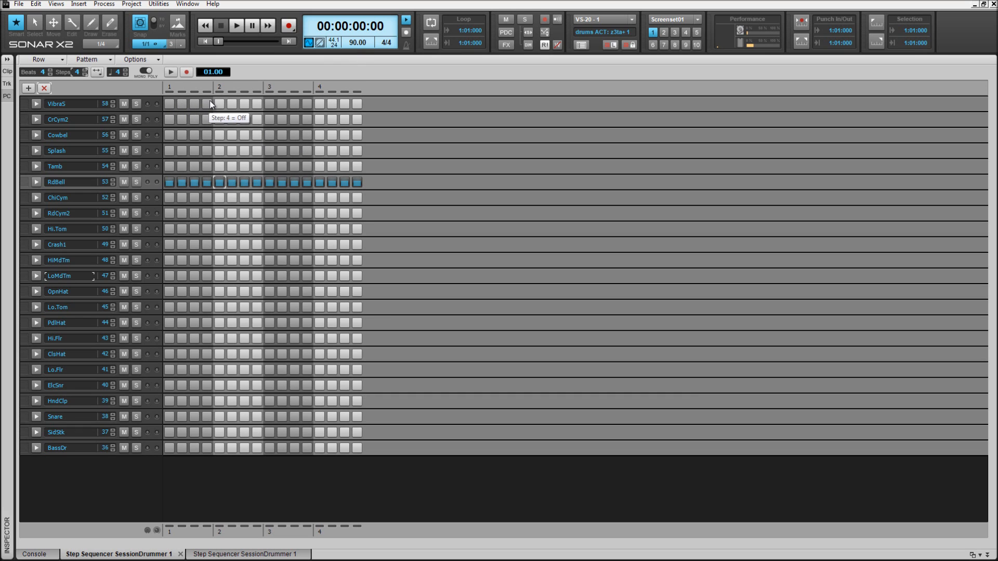
Step: Try 6 and 5 steps per beat for comparison, and return the setting to 4
click(86, 70)
click(86, 70)
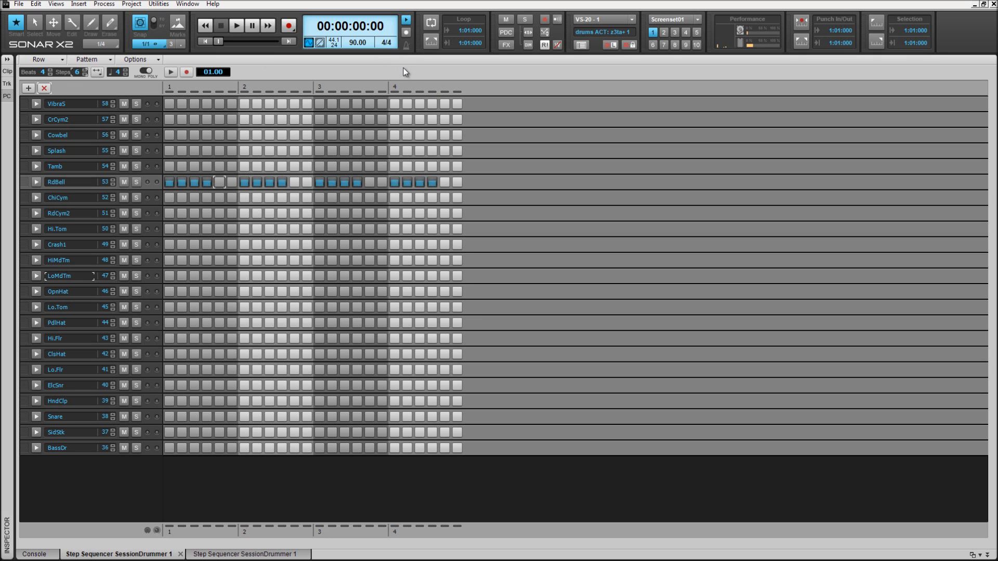
click(86, 75)
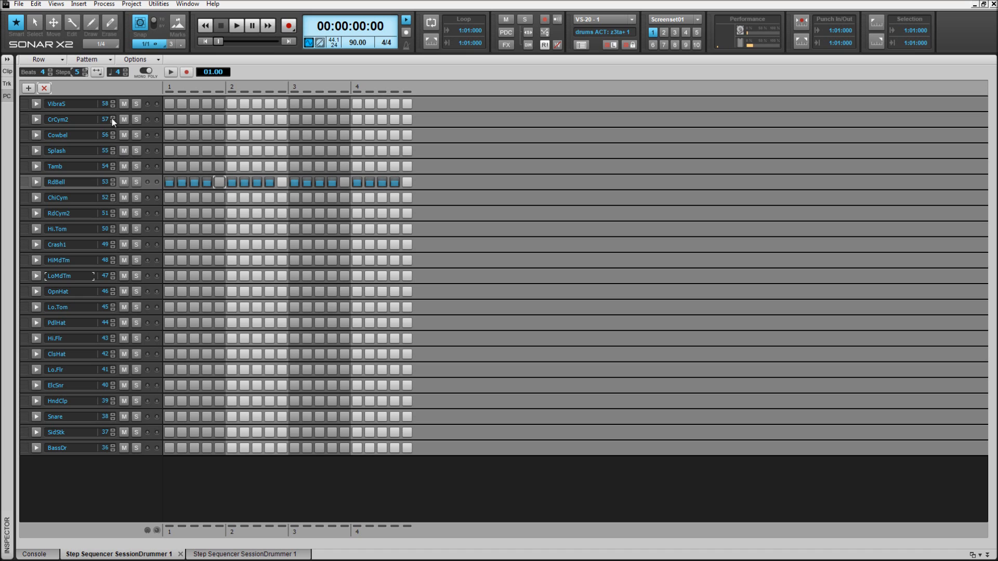
click(85, 70)
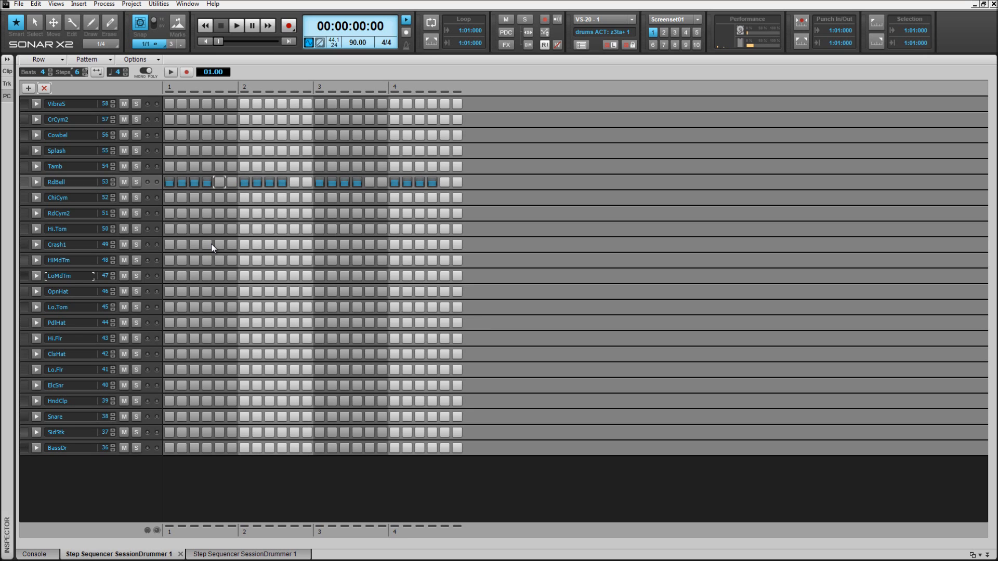
click(84, 74)
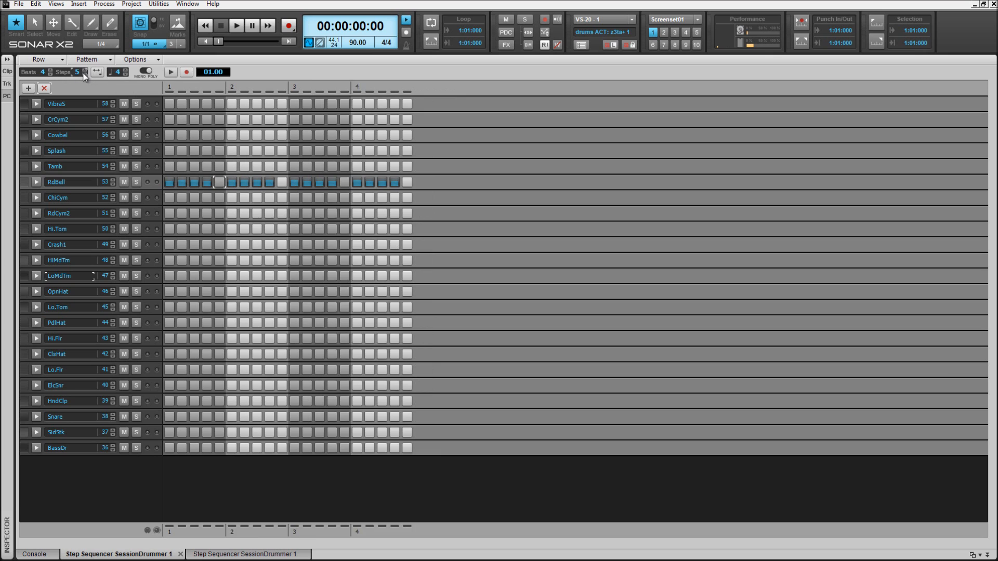
click(84, 75)
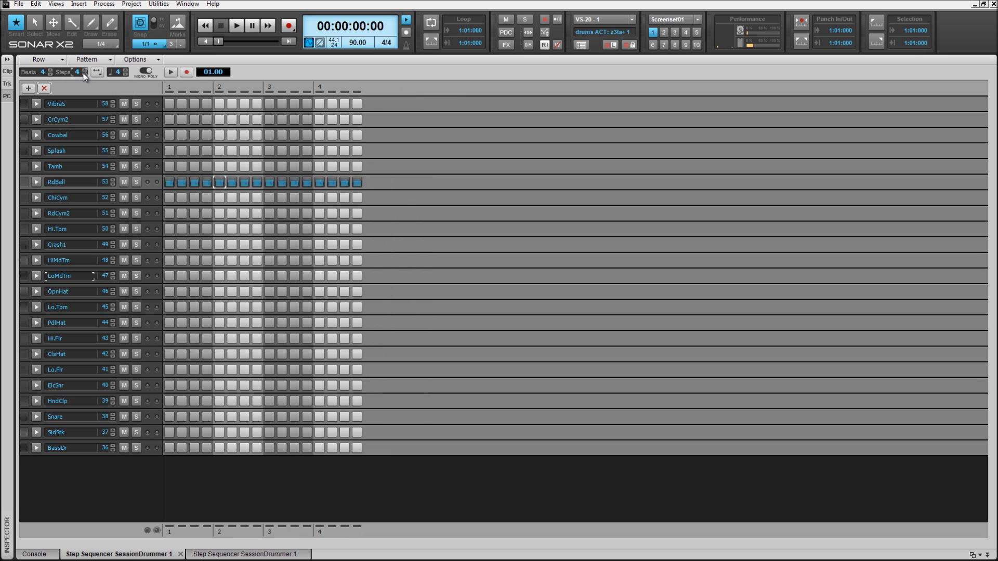
Step: Extend the pattern to 8 beats
click(51, 71)
click(51, 71)
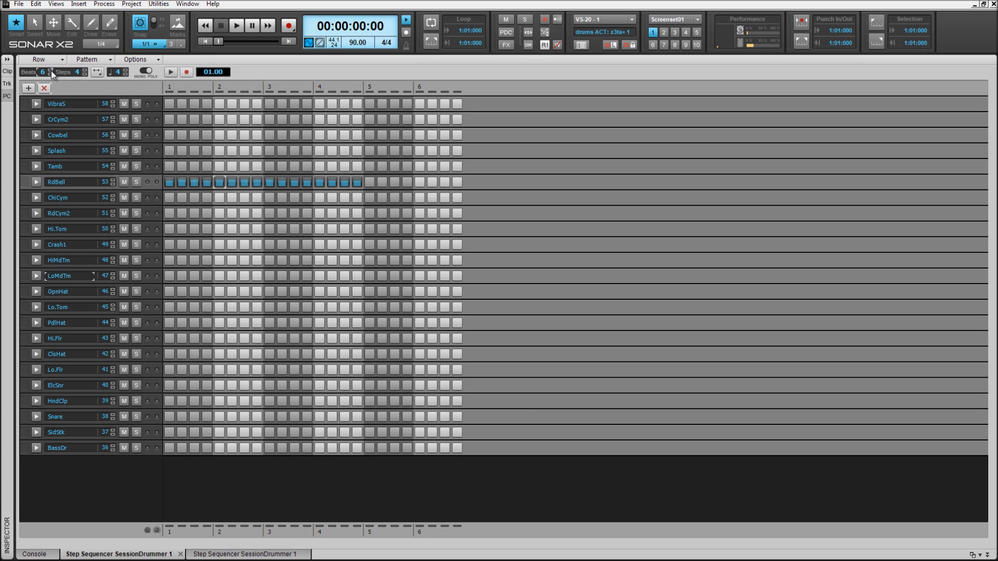
click(51, 70)
click(51, 71)
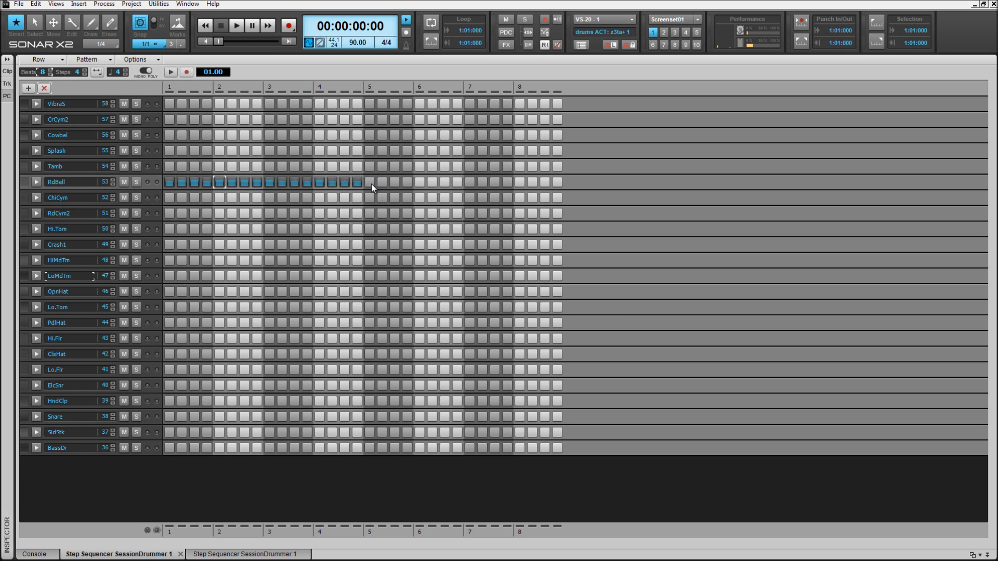
Step: Turn on RdBell steps across beats 5 to 8, leaving several gaps, and turn on the first RdCym2 step
drag(370, 184, 558, 183)
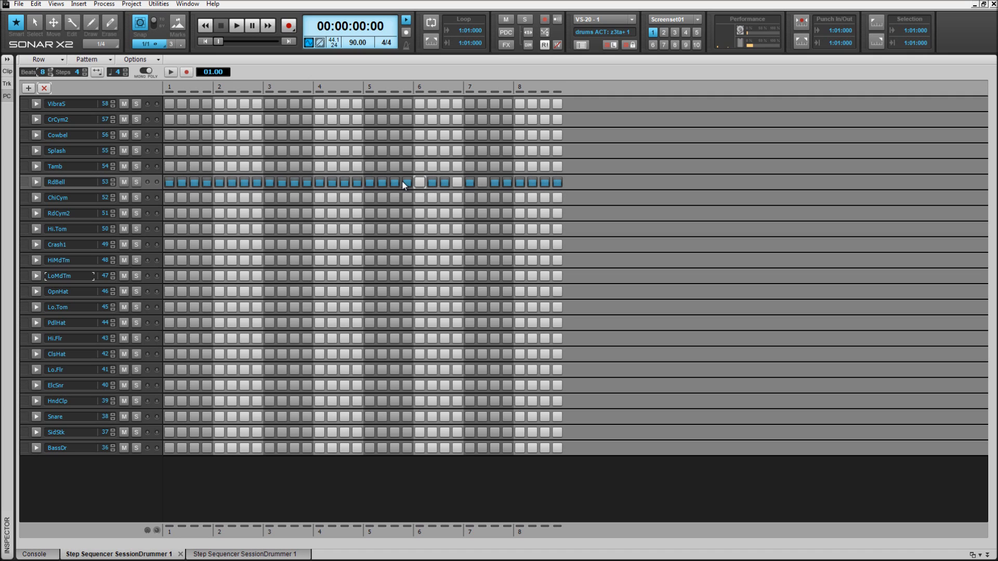
click(504, 183)
click(169, 213)
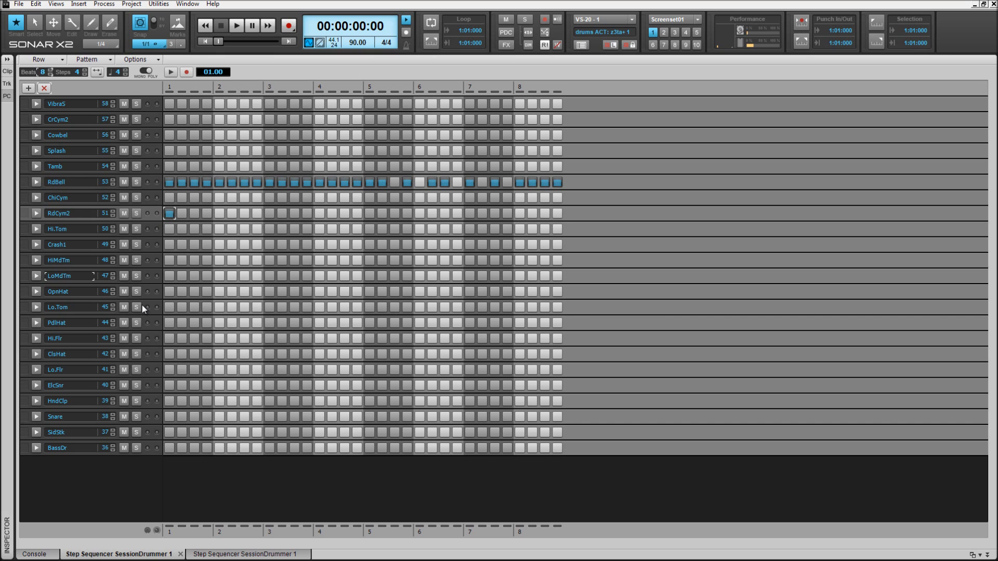
Step: Turn off the first RdCym2 step, expand the RdBell row and redraw its step velocities with slight variations across all 8 beats
click(169, 215)
click(35, 182)
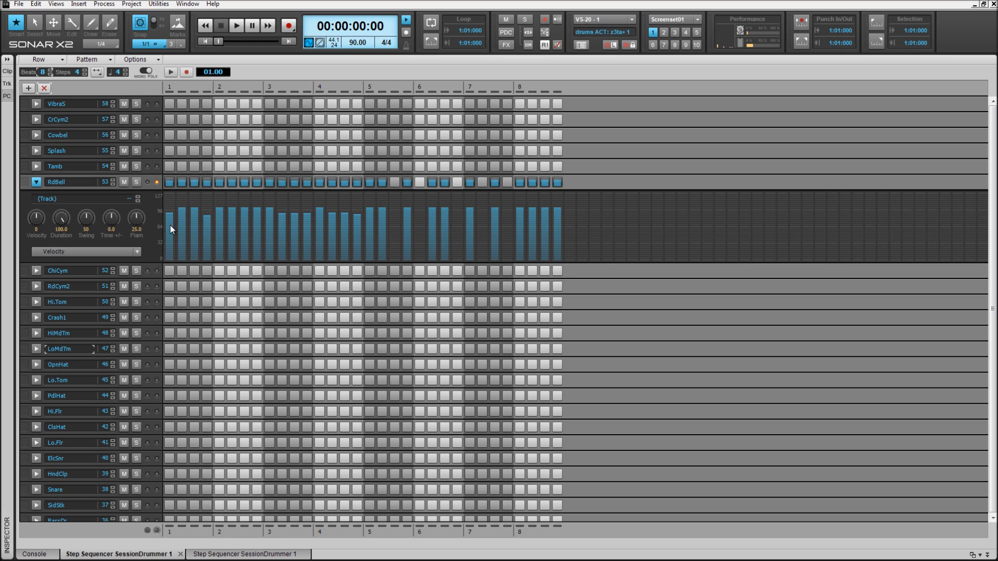
drag(170, 193, 171, 223)
drag(170, 210, 170, 205)
drag(171, 211, 555, 219)
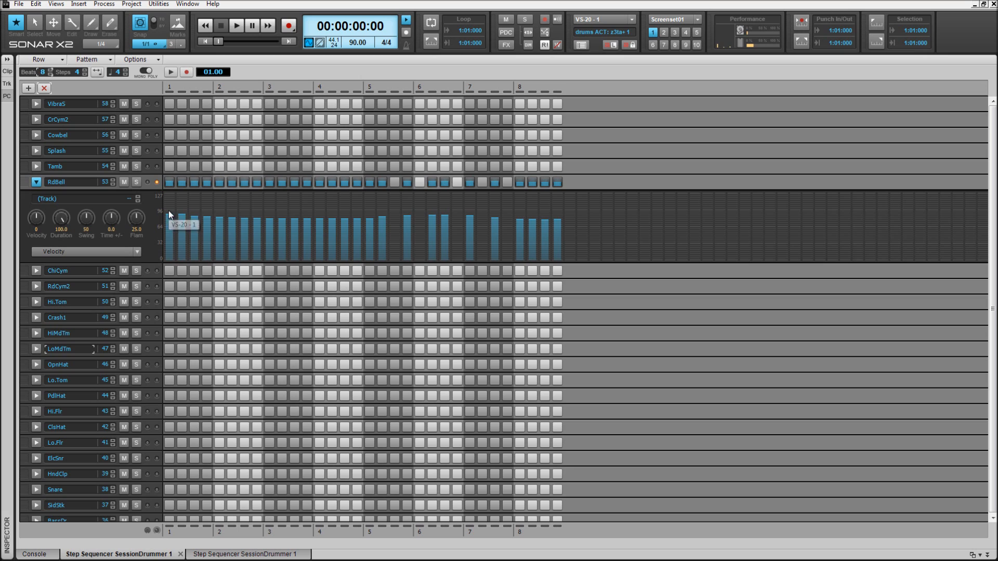
drag(170, 208, 557, 215)
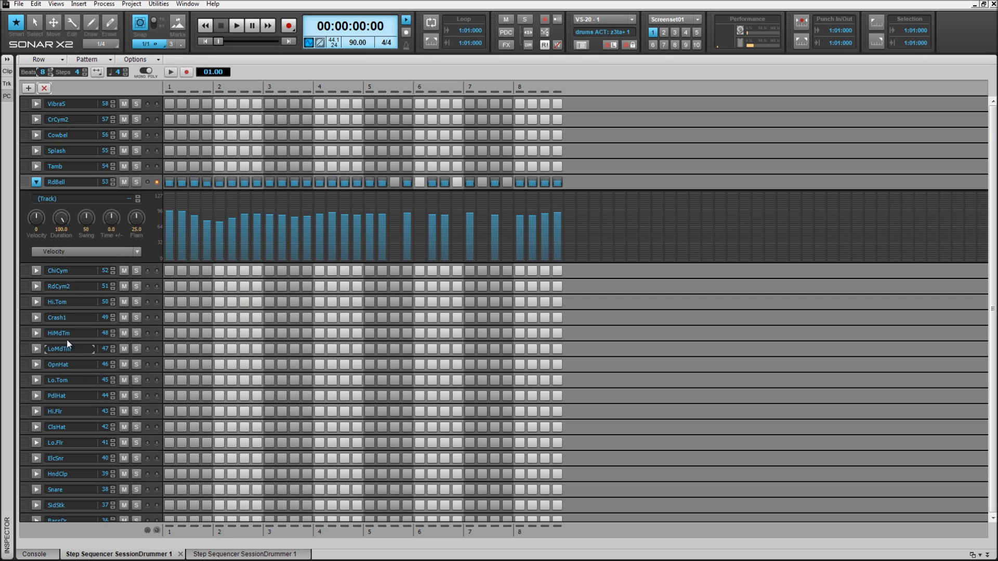
Step: Adjust the RdBell row's velocity, duration, swing, time offset and flam controls, and collapse the row
mouse_move(100, 209)
mouse_move(29, 223)
drag(34, 219, 35, 215)
drag(62, 218, 88, 225)
drag(87, 221, 86, 221)
drag(87, 222, 88, 224)
drag(87, 217, 52, 220)
double_click(58, 220)
drag(110, 221, 139, 220)
drag(137, 217, 136, 225)
click(36, 182)
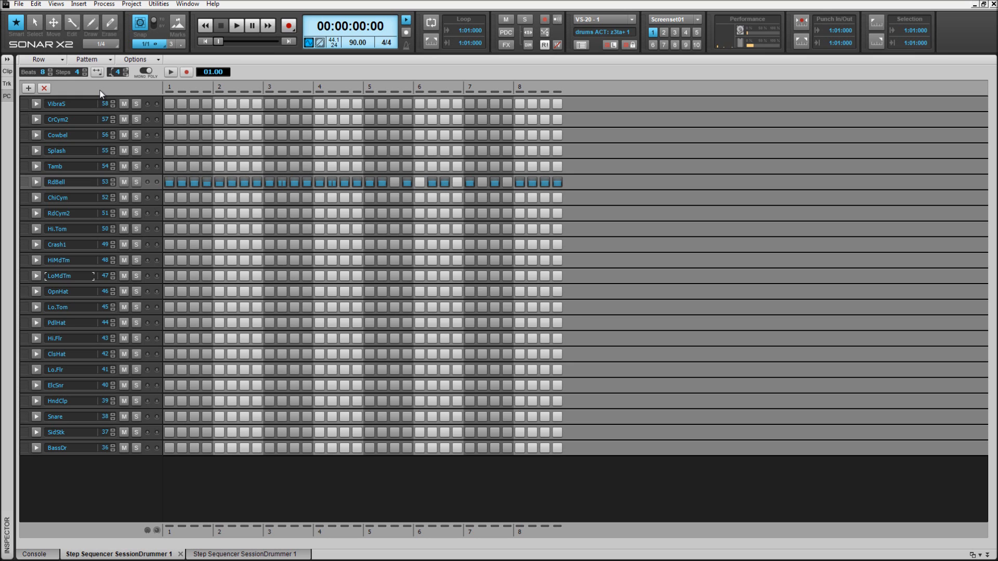
Step: View the z3ta+ 1 synth's interface from the synth rack, close it and return to the step sequencer
key(d)
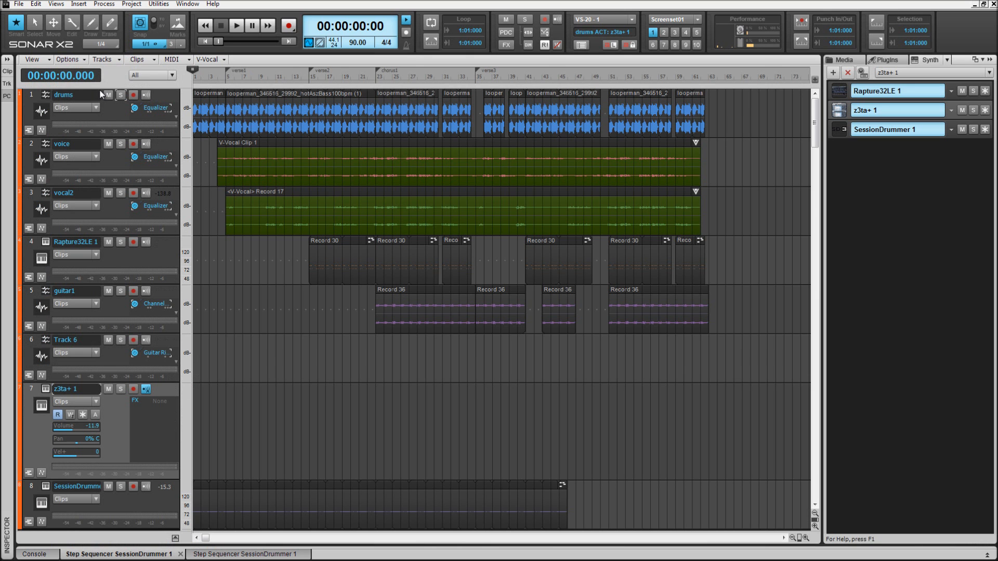
click(836, 114)
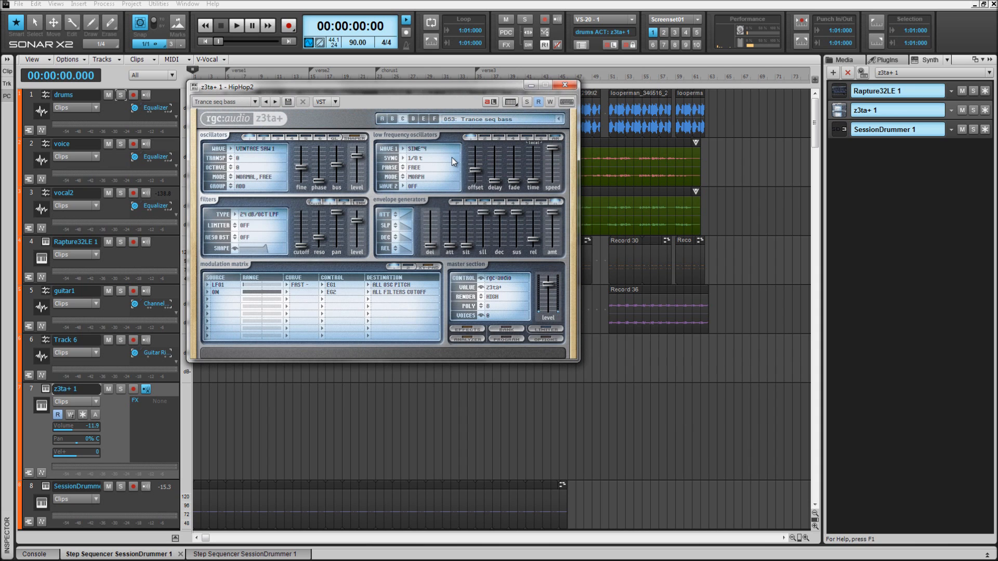
drag(325, 88, 448, 117)
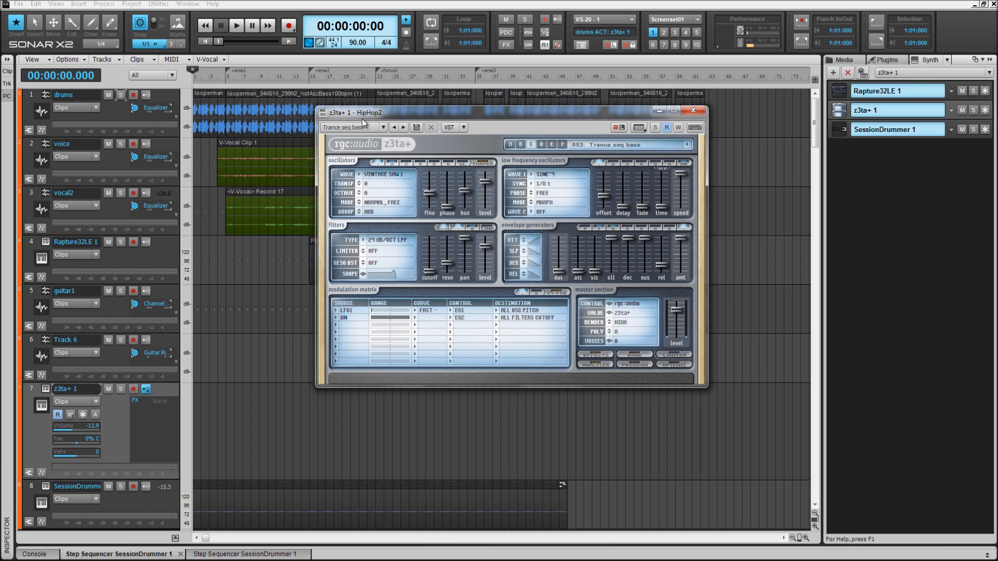
click(693, 110)
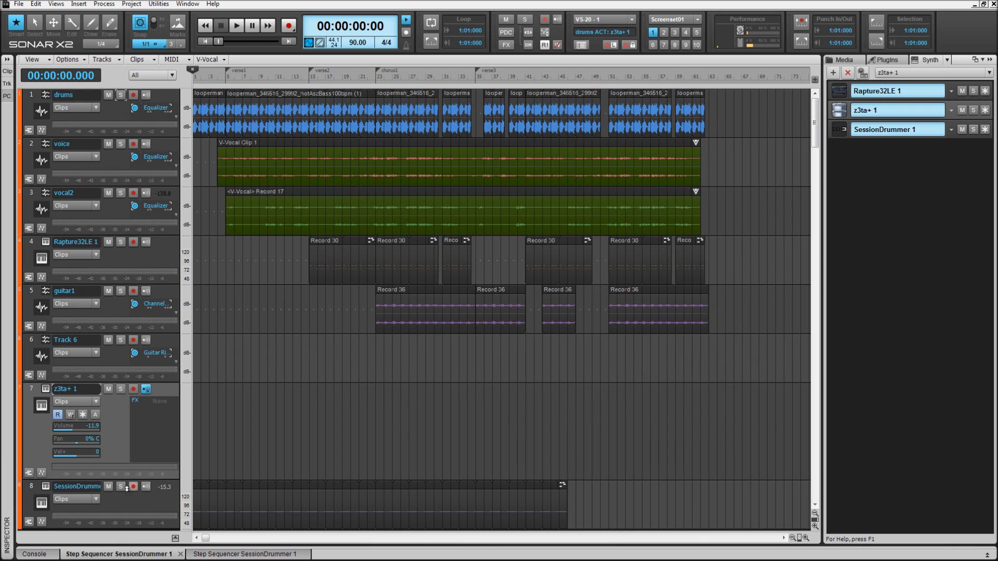
click(116, 554)
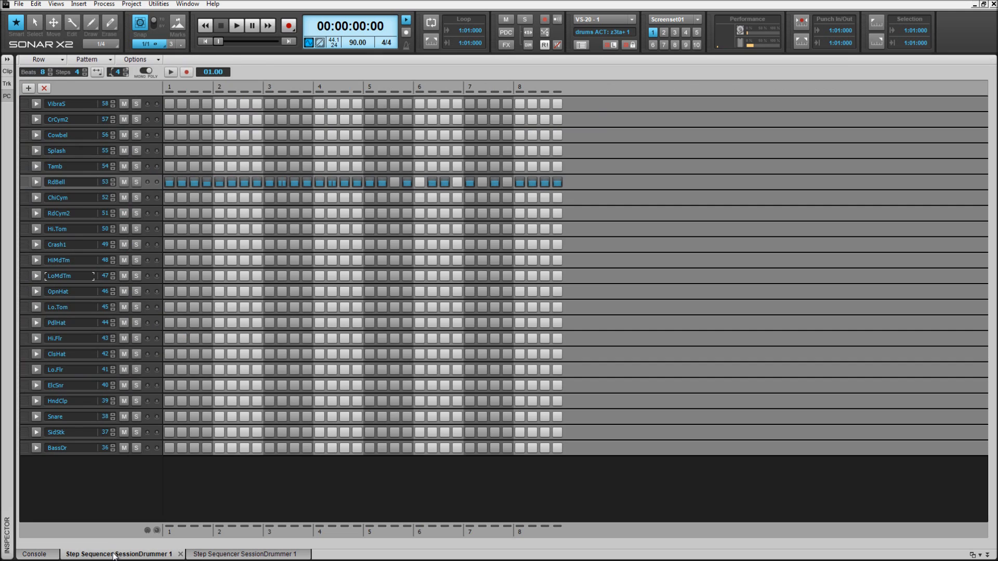
Step: Turn on the LoMdTm steps across all 8 beats, and clear the row again
click(170, 276)
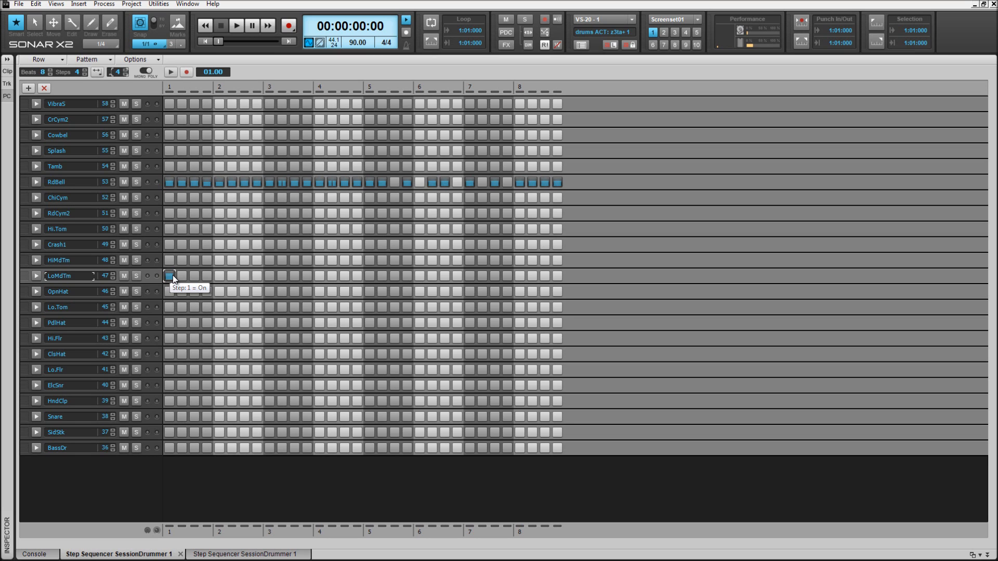
drag(183, 276, 565, 278)
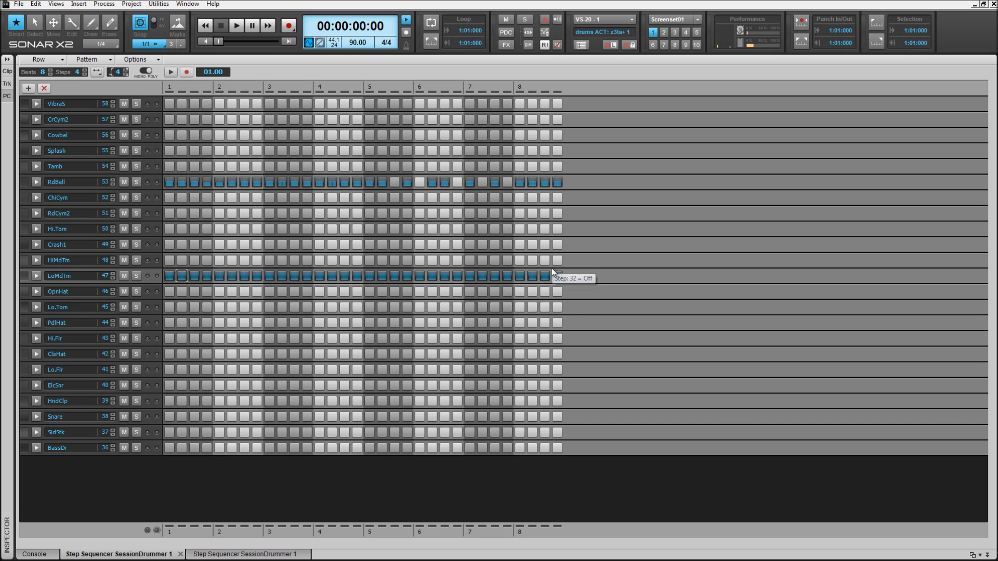
drag(558, 281, 198, 277)
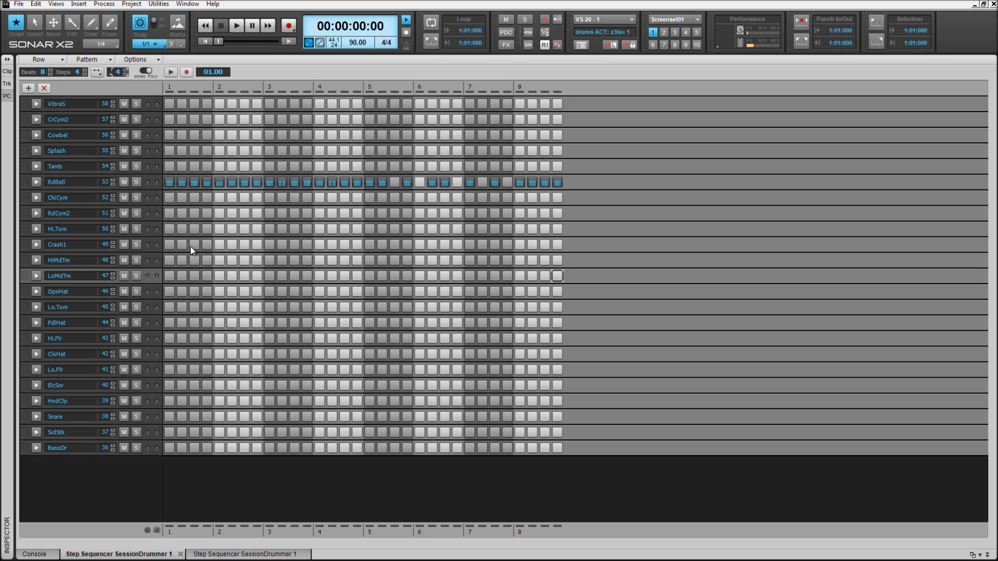
Step: Return to the track view, place the playhead at measure 44 and open the SessionDrummer 1 clip in the Piano Roll
key(d)
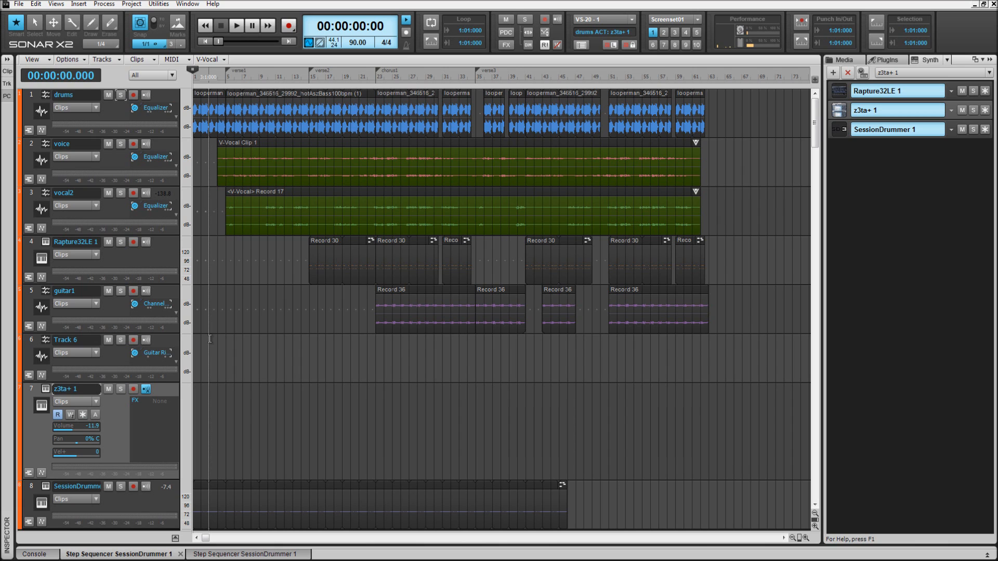
click(120, 554)
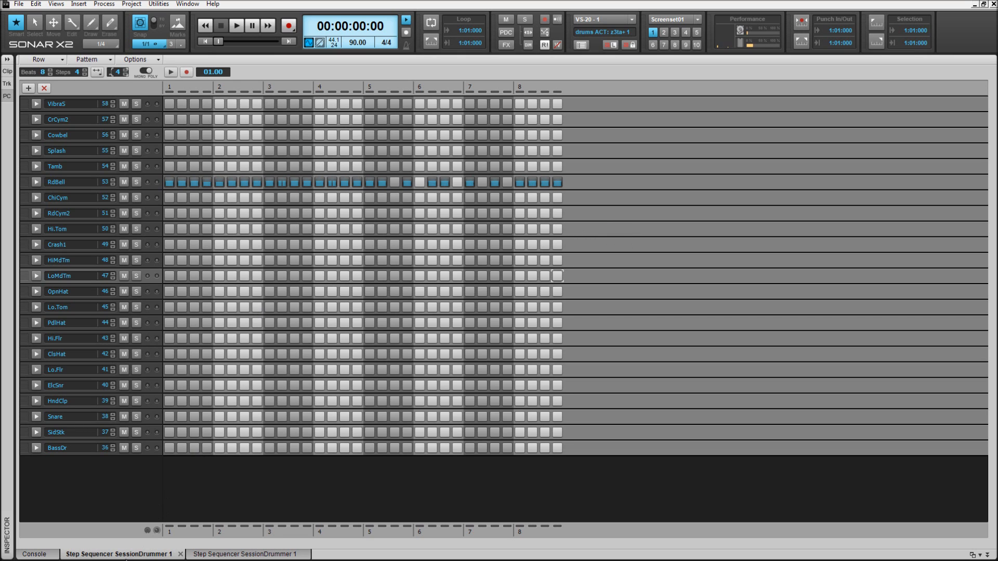
click(127, 555)
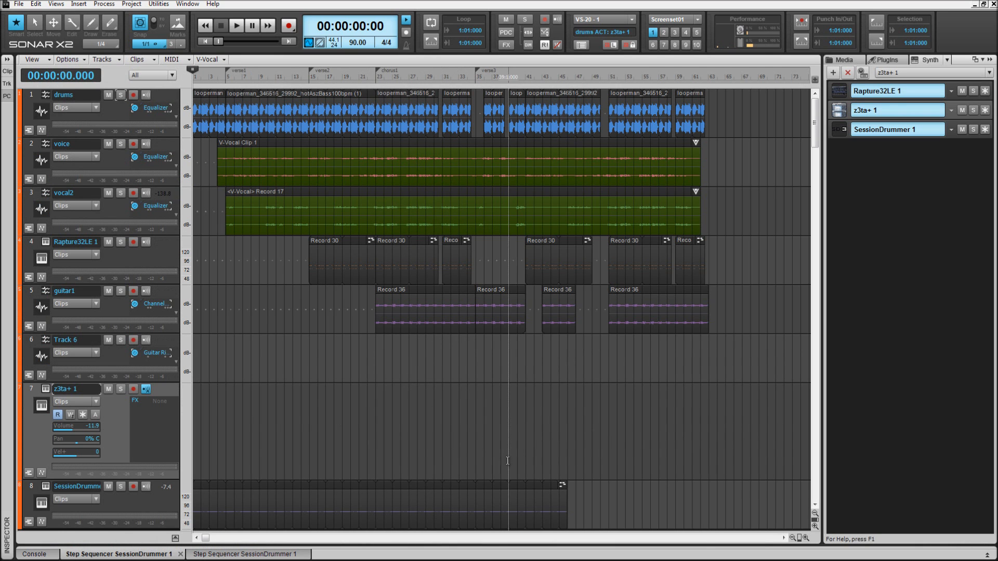
click(562, 484)
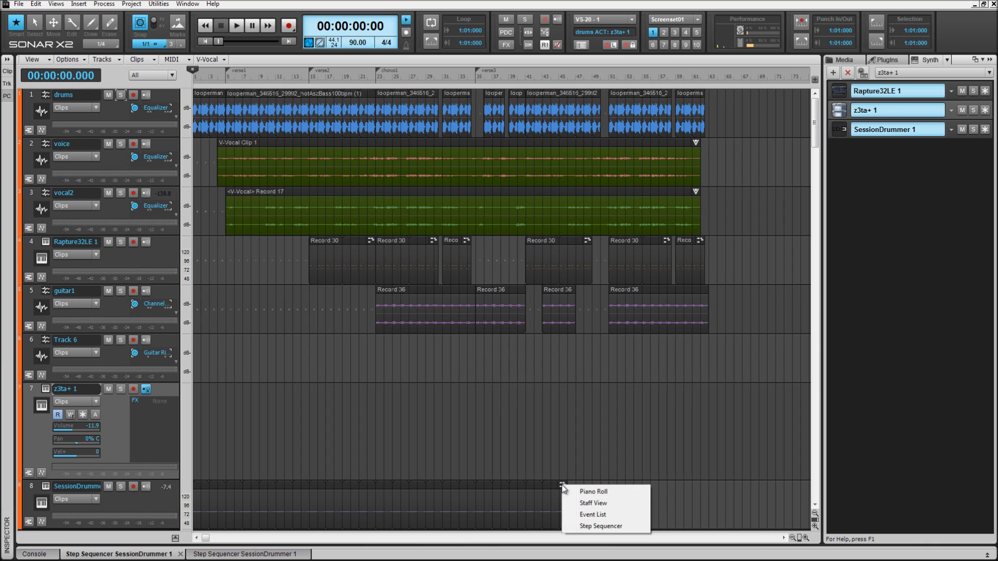
click(563, 485)
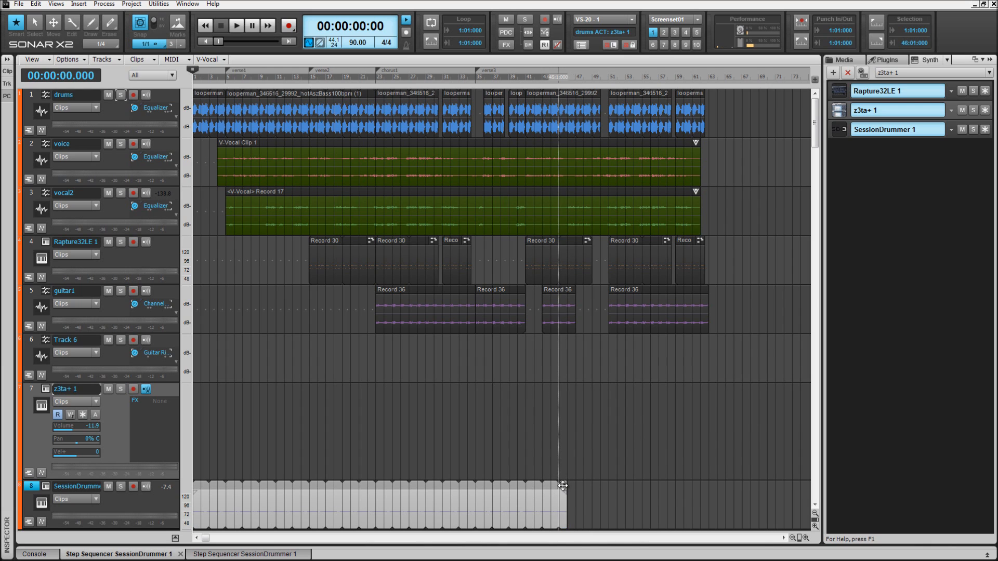
click(562, 485)
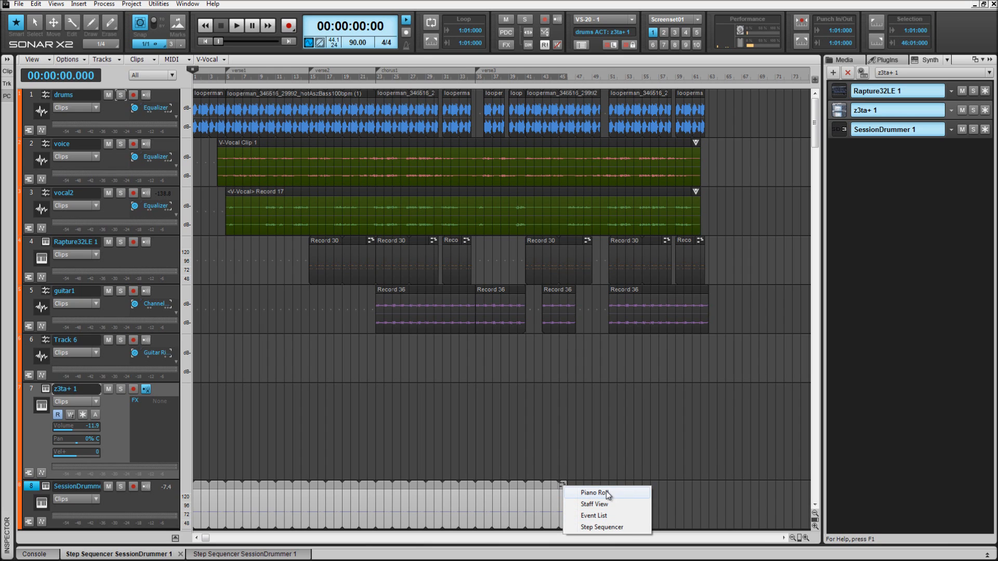
click(554, 448)
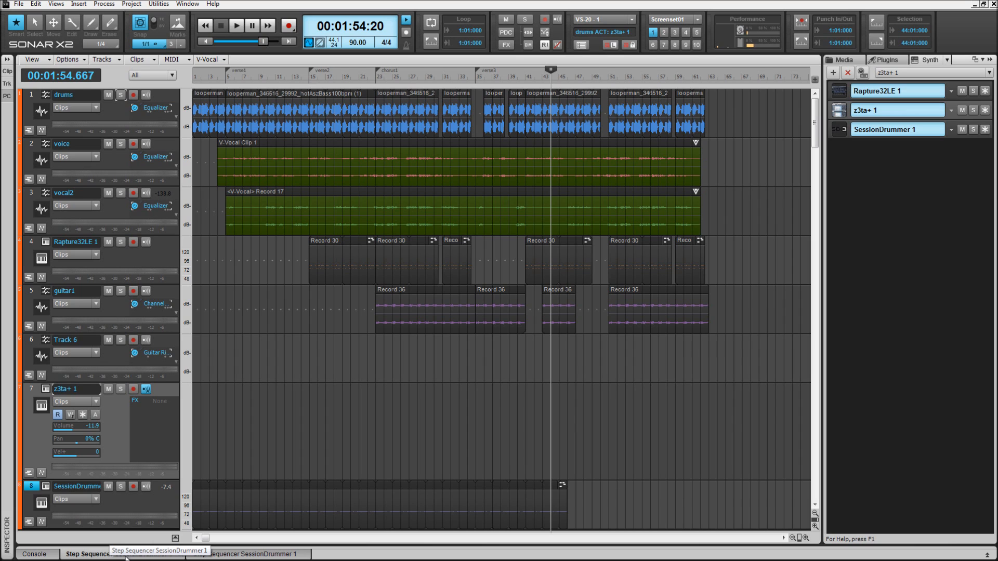
right_click(563, 485)
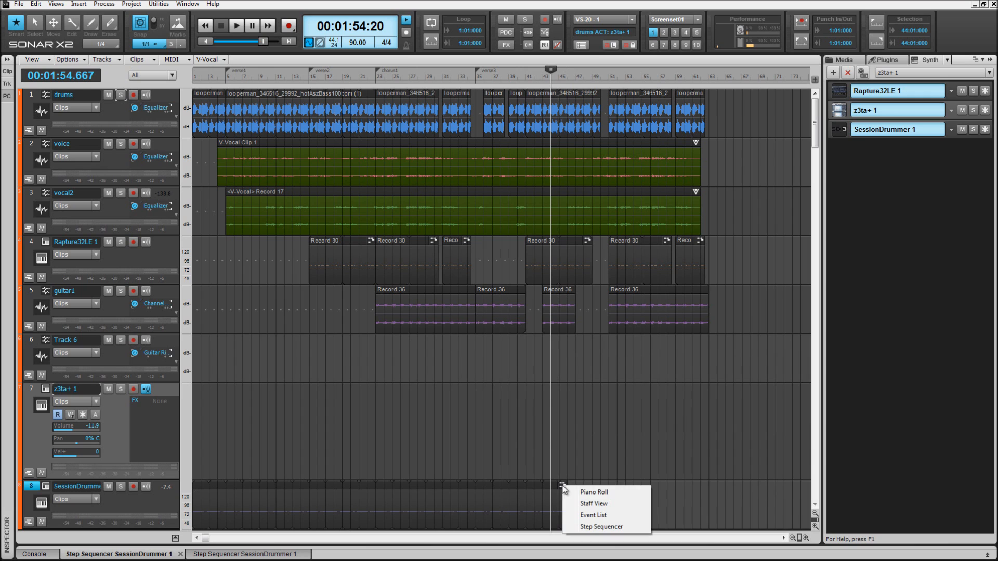
click(584, 493)
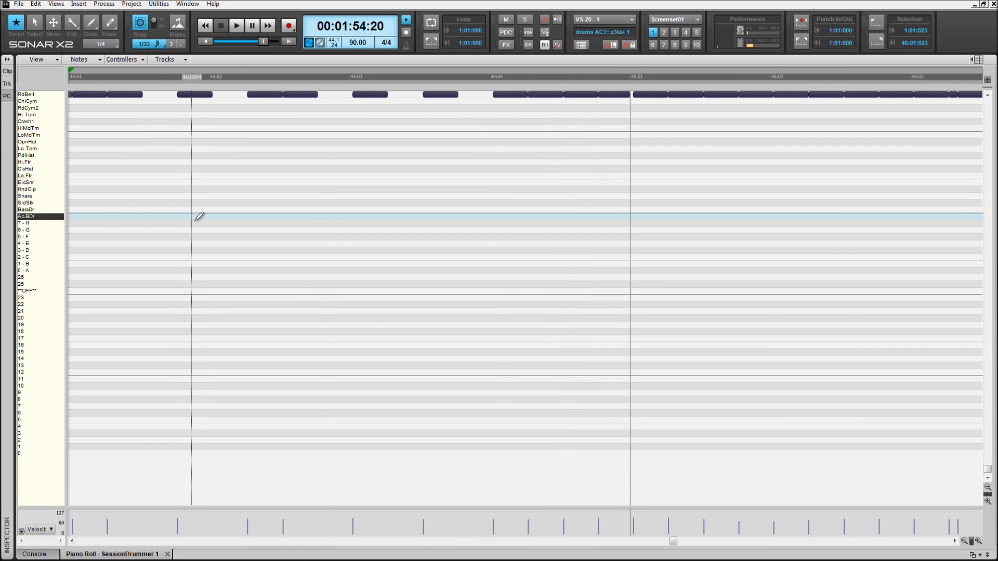
scroll(261, 217, up, 4)
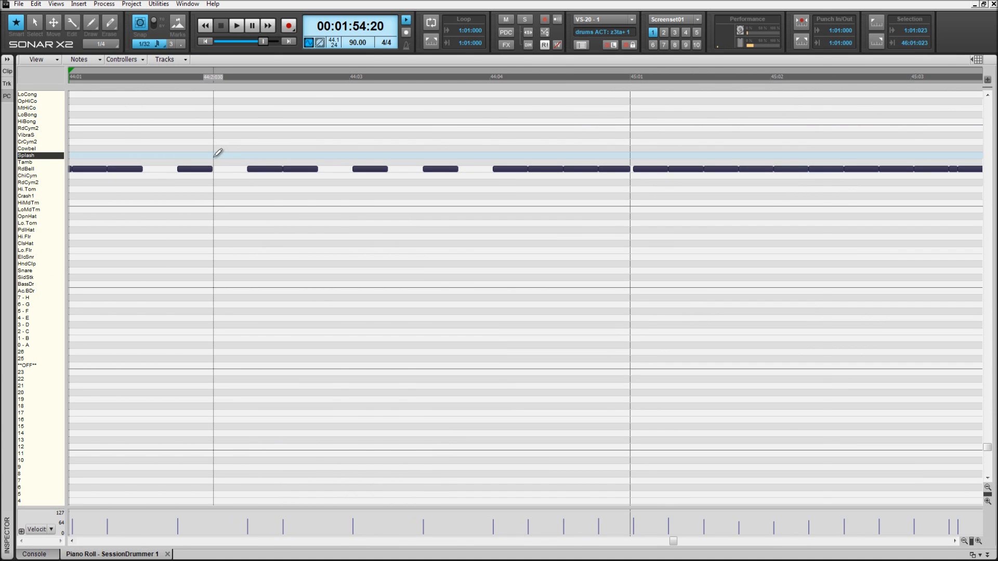
Step: Show the Piano Roll below the tracks in a split view and move the playhead to measure 3
key(d)
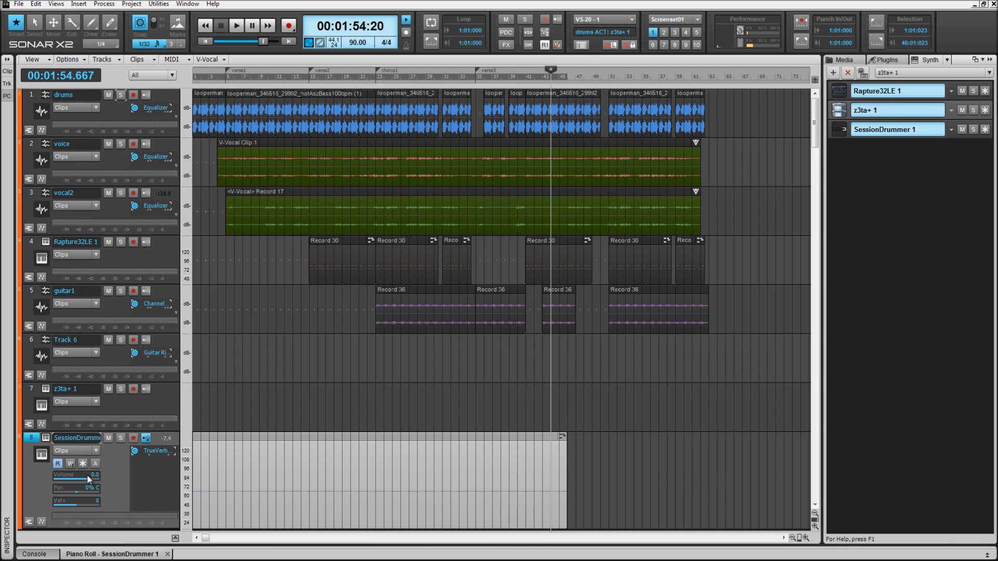
click(107, 554)
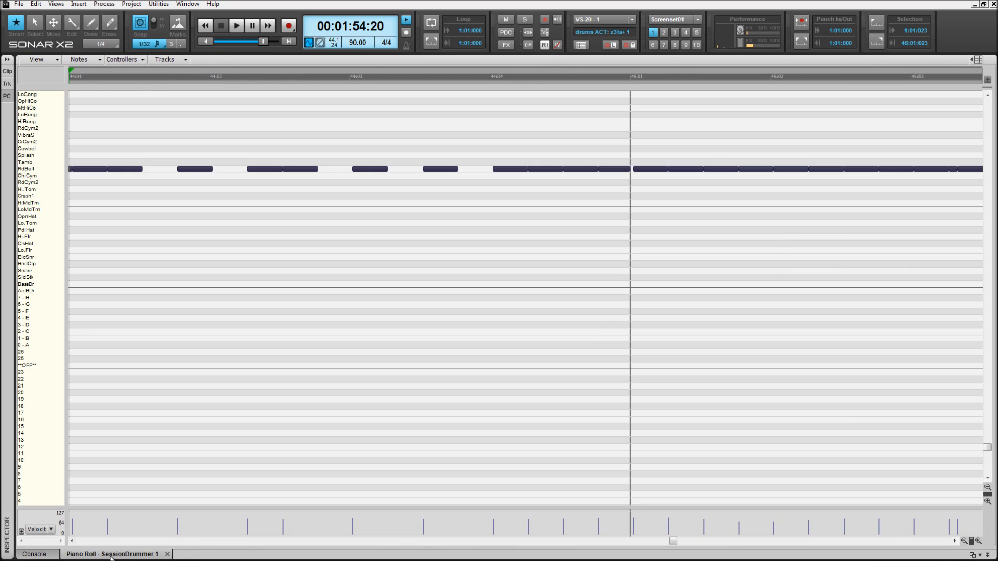
click(107, 554)
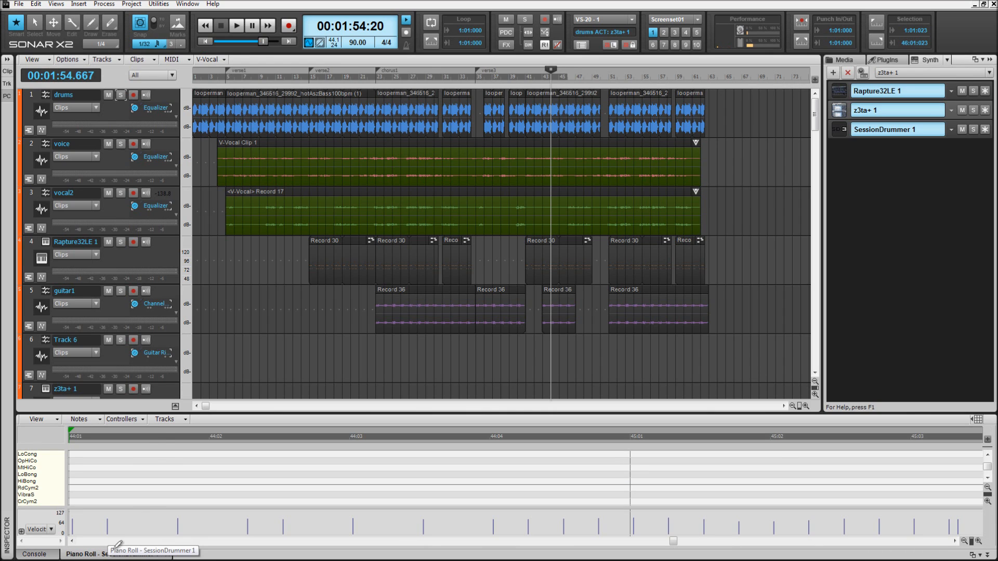
click(207, 367)
Step: Open the SessionDrummer 1 clip in the Step Sequencer and fit the tracks in the track view
scroll(292, 341, down, 5)
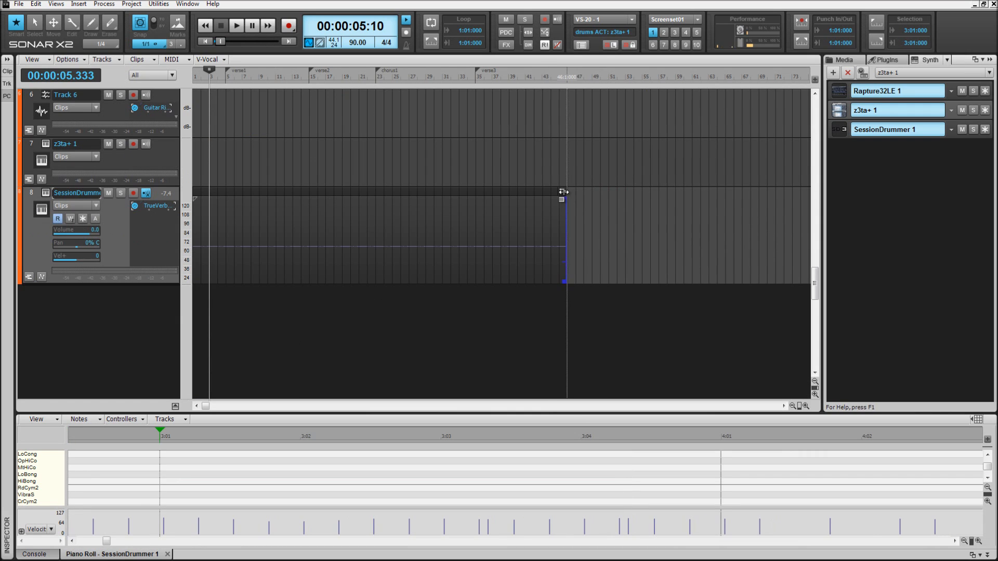
click(562, 192)
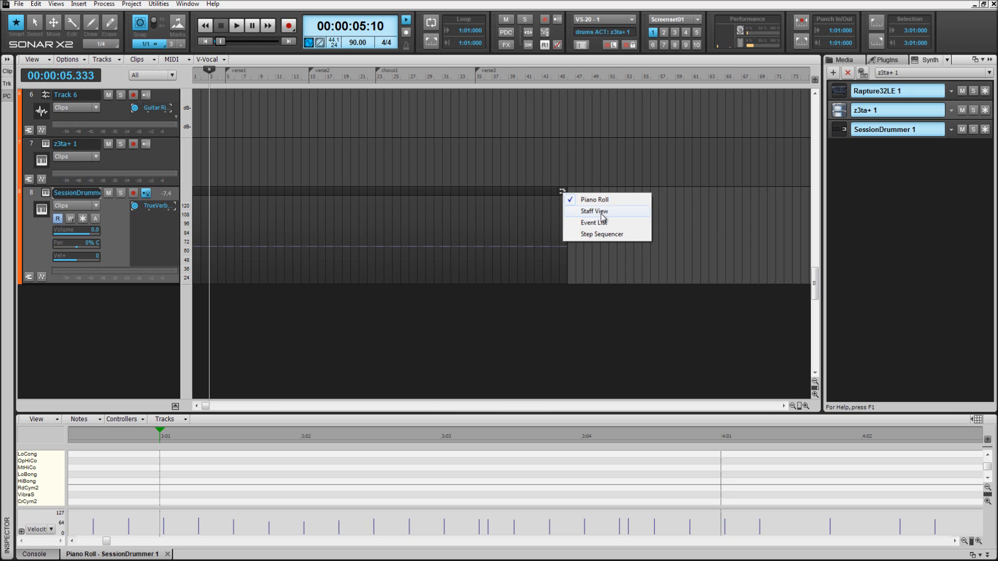
click(602, 235)
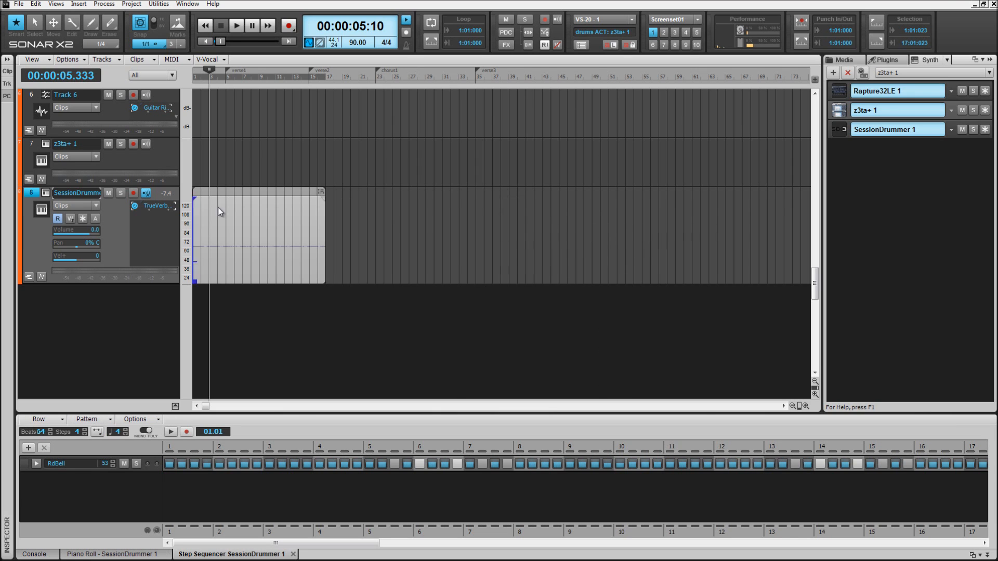
click(248, 195)
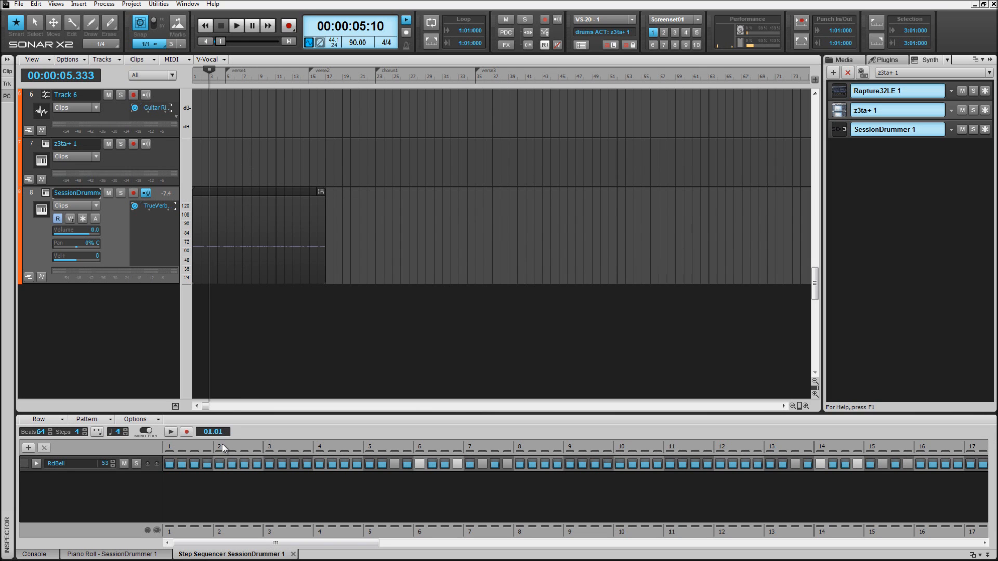
key(f)
key(v)
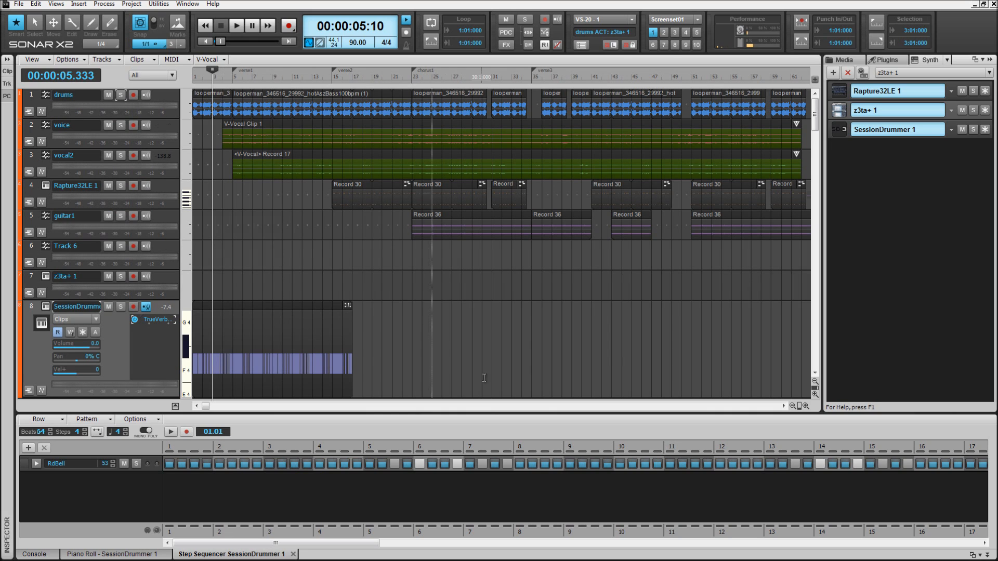
scroll(432, 359, down, 1)
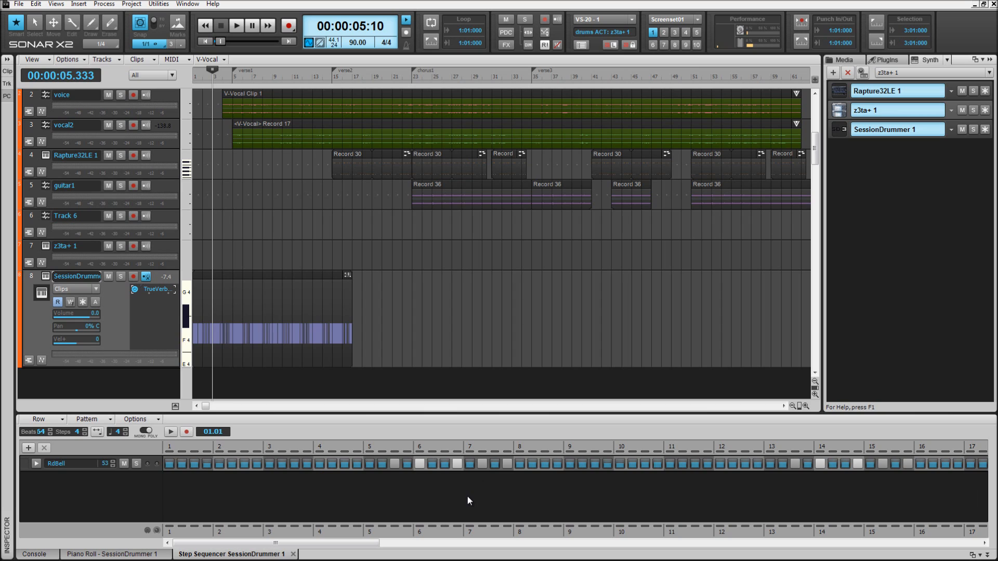